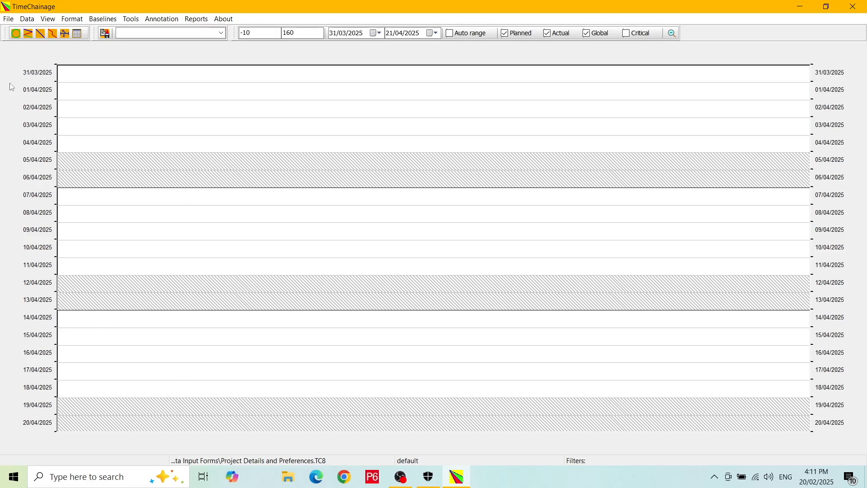
Bring up the blank Project details dialog for the empty time-chainage chart
click(28, 20)
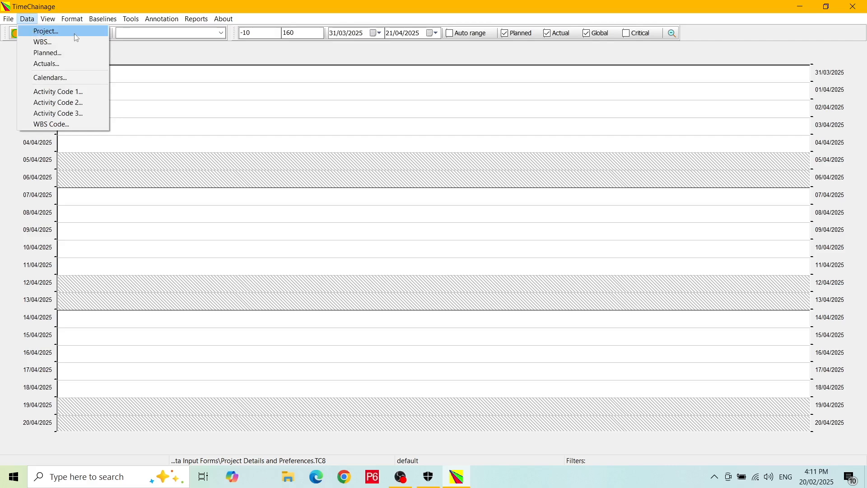
click(8, 64)
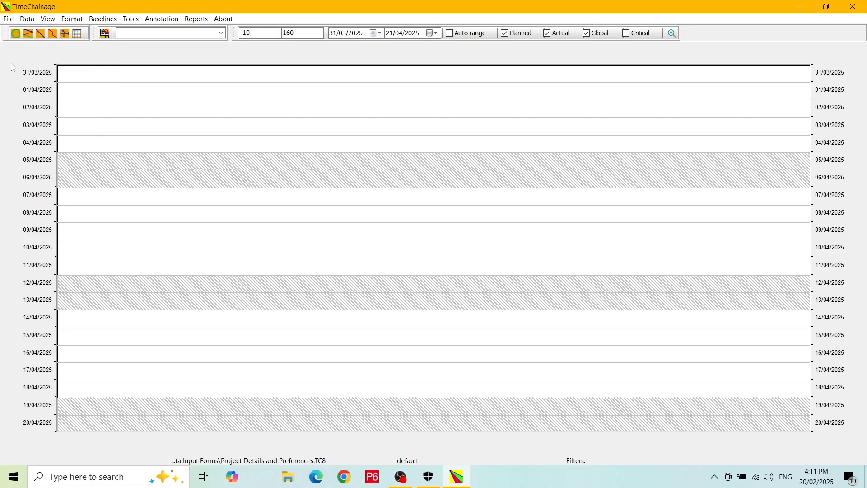
click(16, 35)
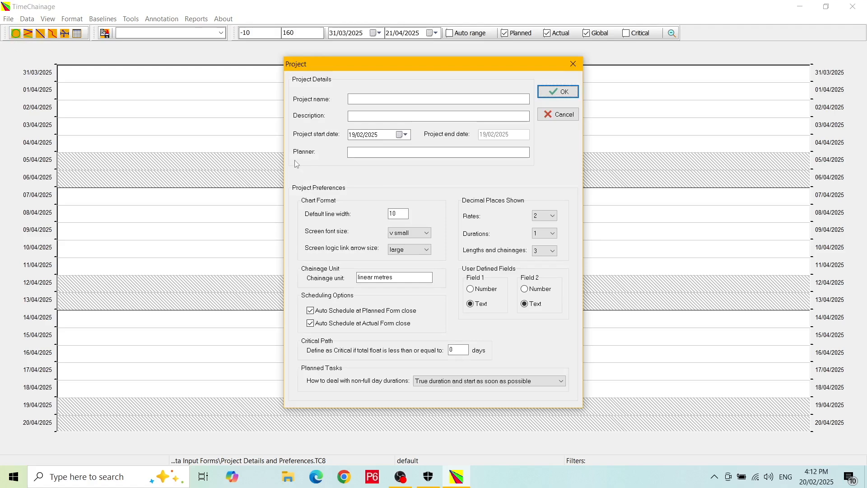
Name the project 'Underground HV Cable Project' with description 'Example project for tutorial'
click(369, 99)
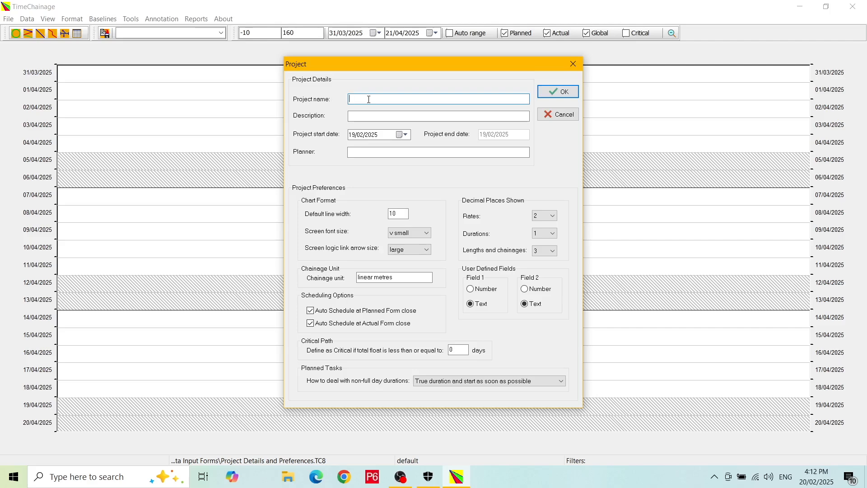
text(Underground HV Cable Project)
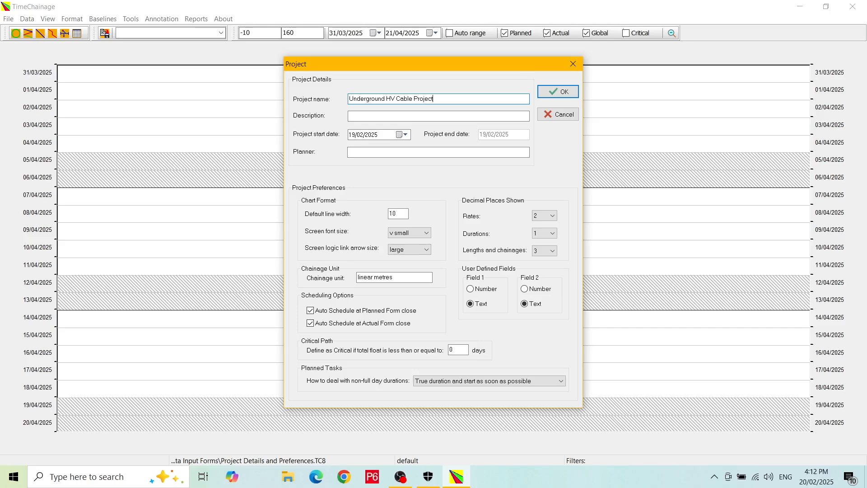
click(369, 117)
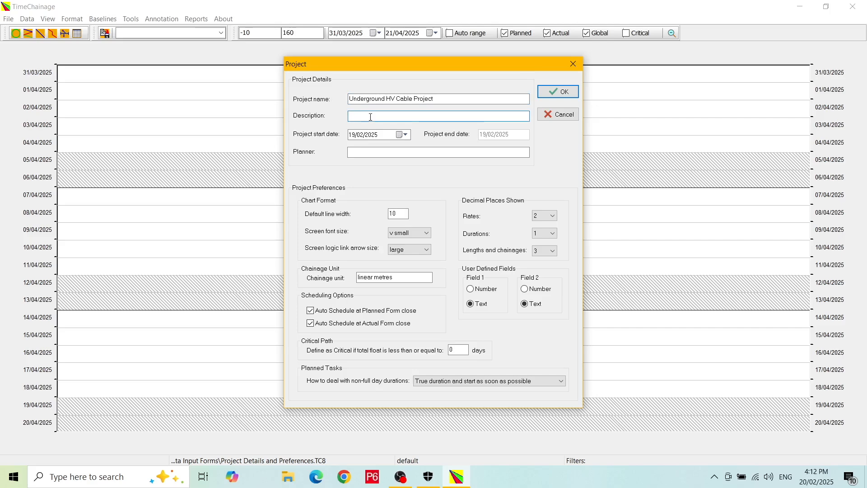
text(Example)
text( e)
text( project fo)
text(r tutorial)
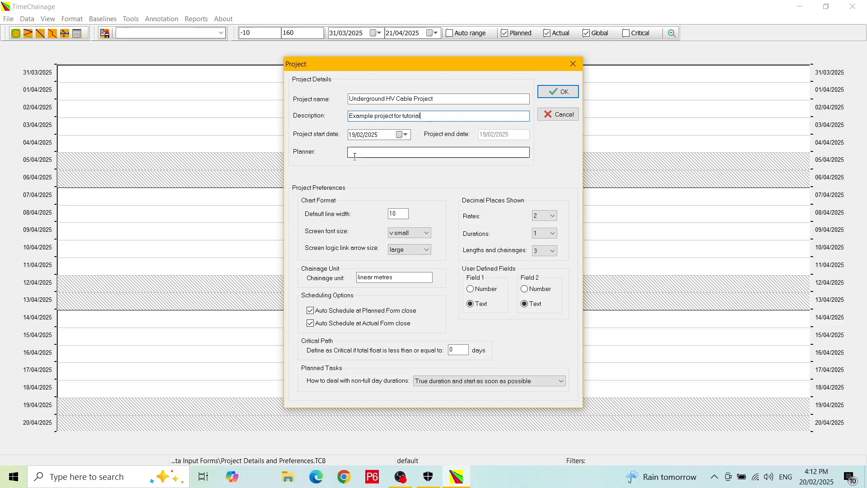
Set the project start date to 01/04/2025
click(403, 135)
click(459, 149)
click(459, 149)
click(375, 172)
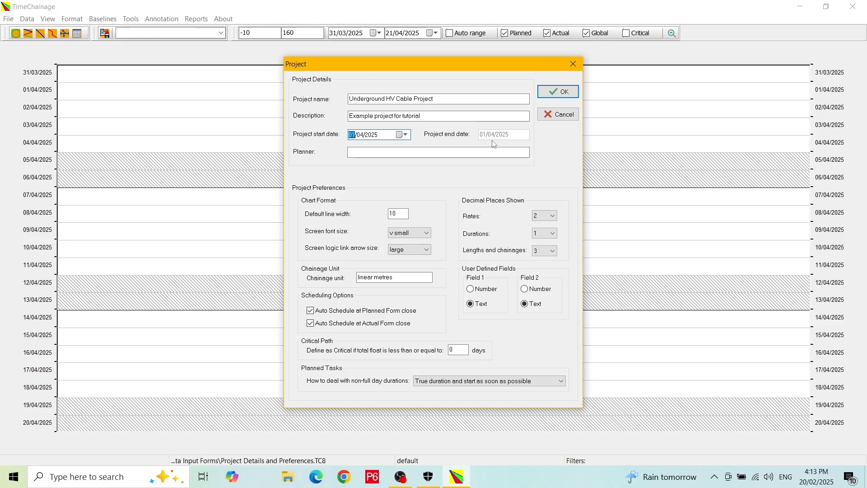
Enter the planner's name and leave the default line width at 10
click(392, 152)
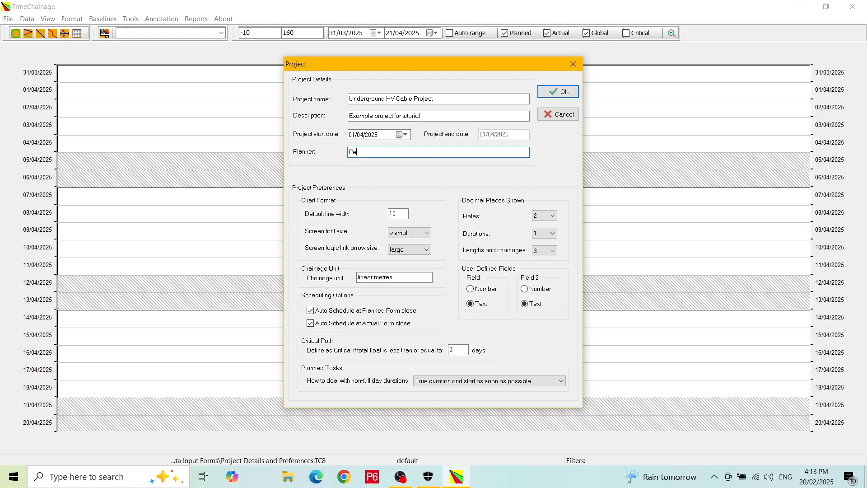
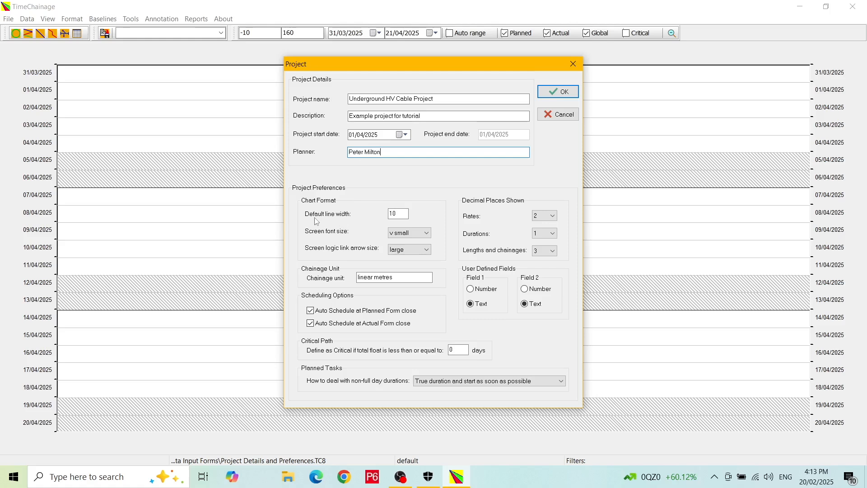
click(405, 214)
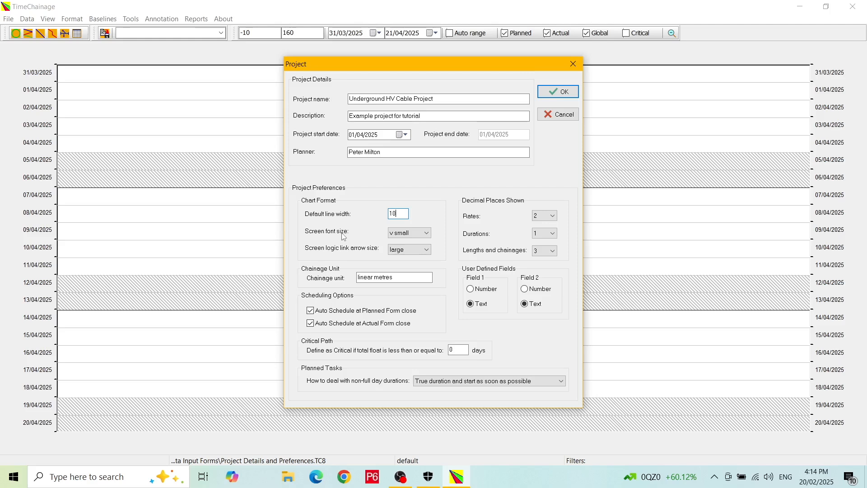
Set both the screen font size and the logic link arrow size to medium
click(427, 234)
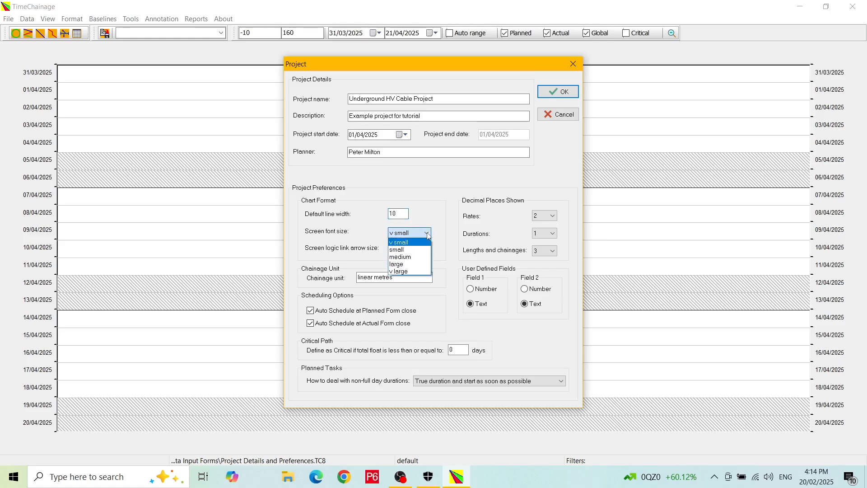
click(412, 257)
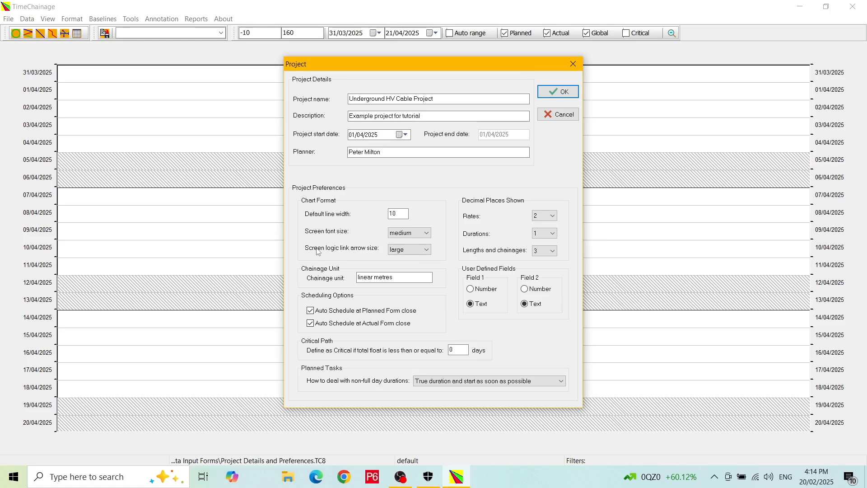
click(429, 251)
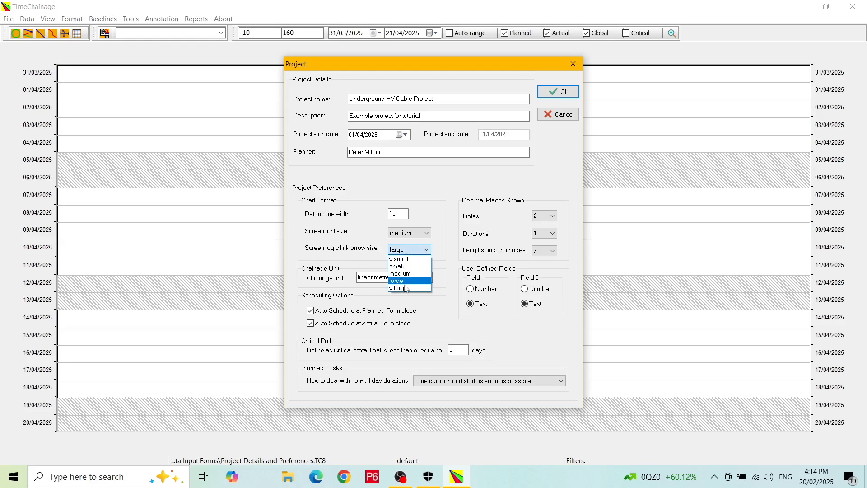
click(407, 273)
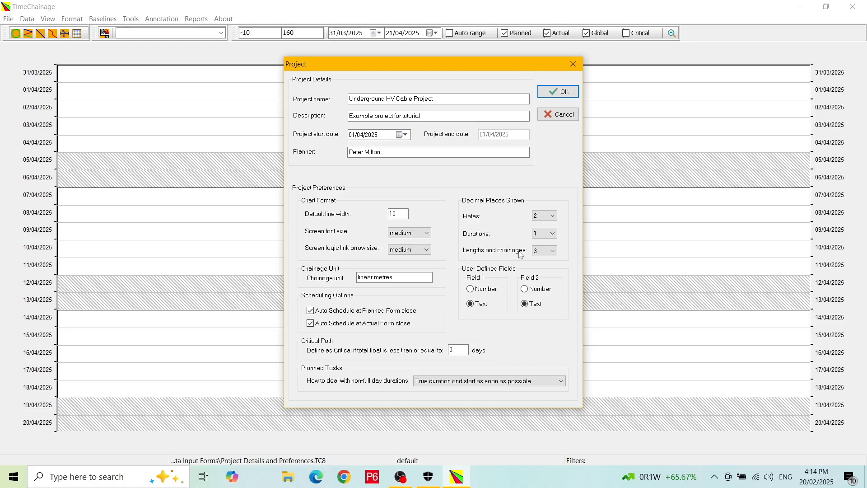
click(554, 216)
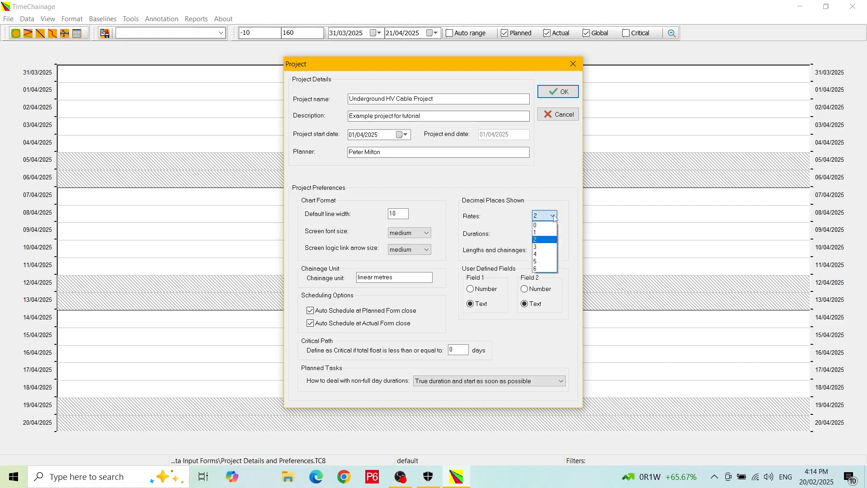
click(555, 219)
click(555, 252)
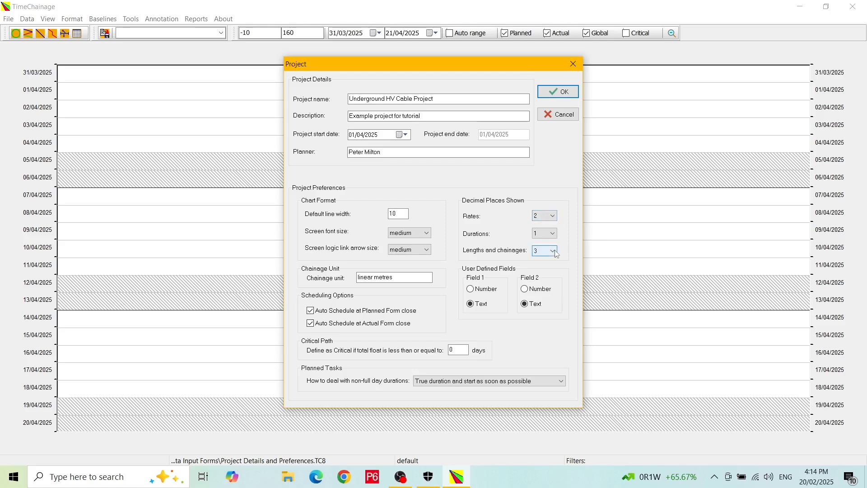
click(399, 277)
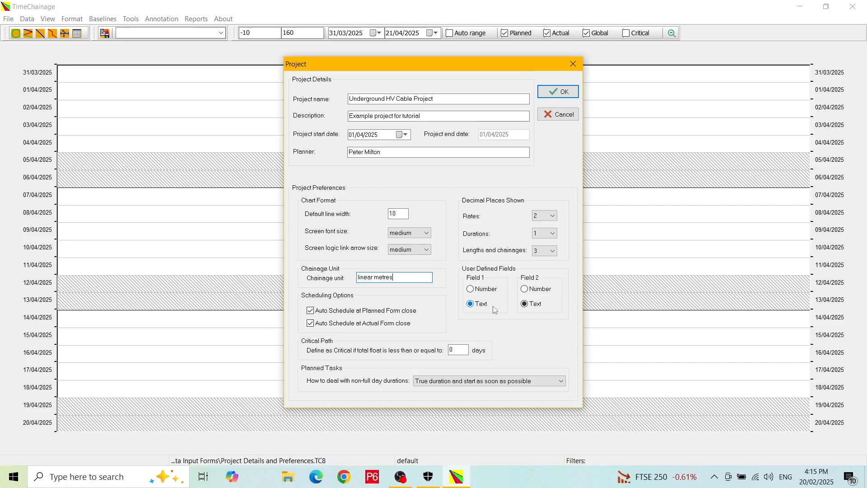
Make user defined Field 1 a Number field, keeping both Auto Schedule options ticked
click(484, 293)
click(477, 307)
click(477, 290)
click(311, 312)
click(310, 324)
click(311, 310)
click(310, 323)
click(455, 353)
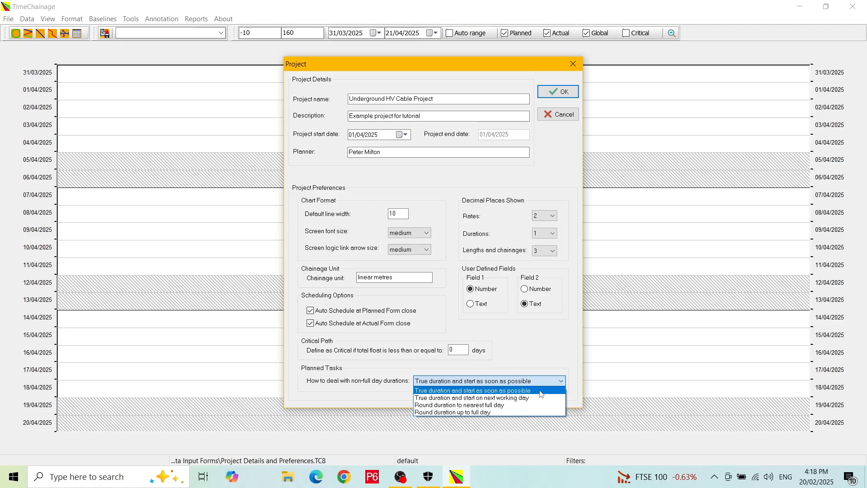
Keep non-full-day durations at 'True duration and start as soon as possible' and confirm the Project dialog
click(541, 394)
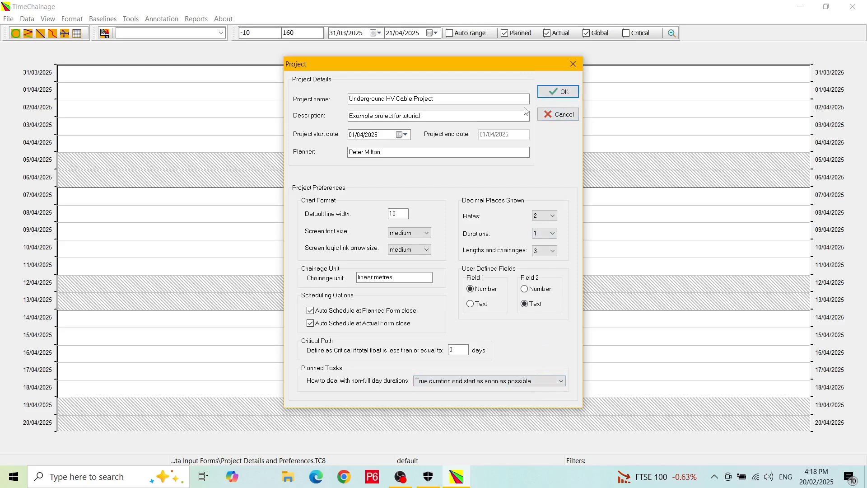
click(559, 93)
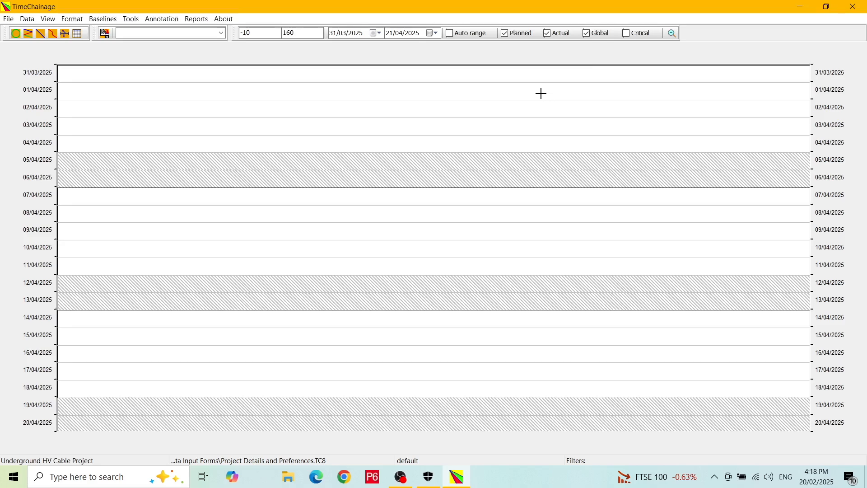
Rename WBS value 1 to 'Site establishment' and add a blank second WBS row
click(28, 36)
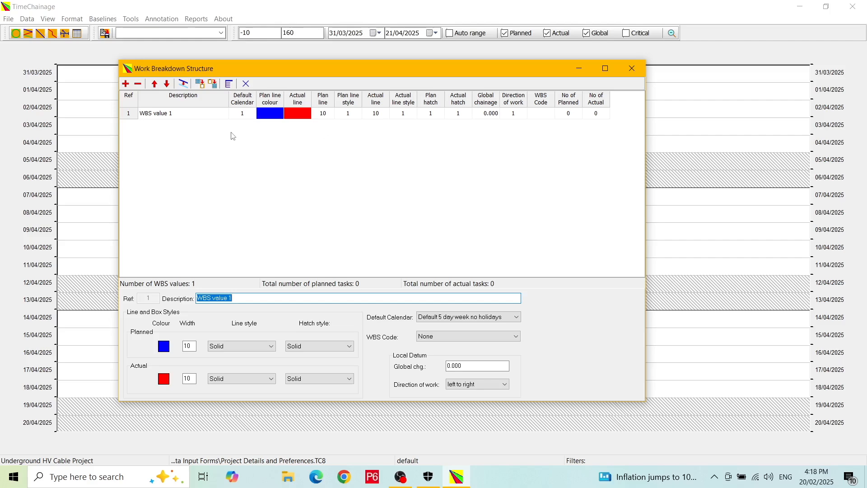
click(193, 115)
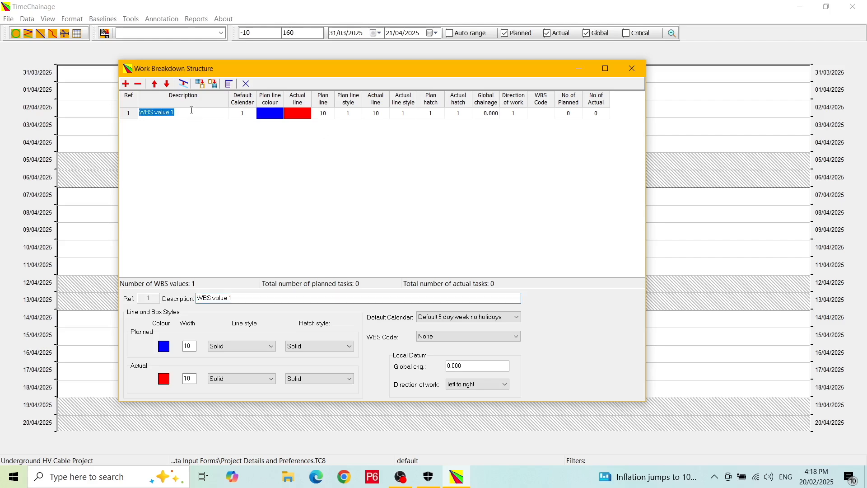
text(Site establishment)
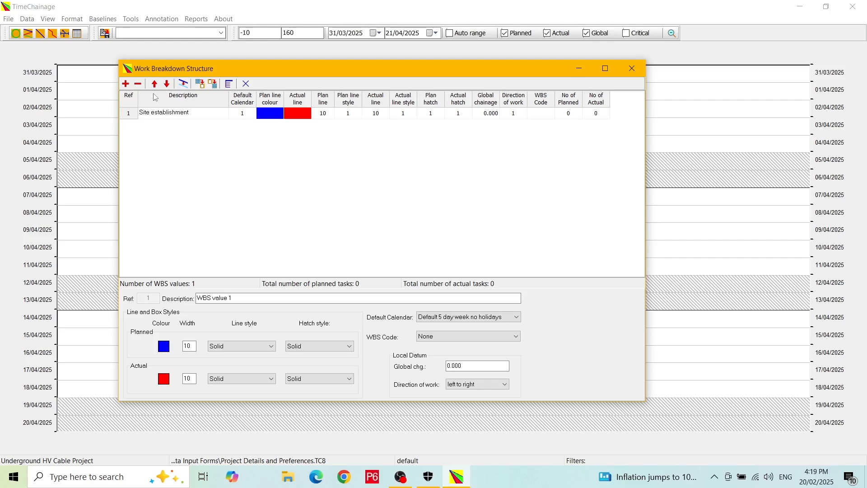
click(126, 83)
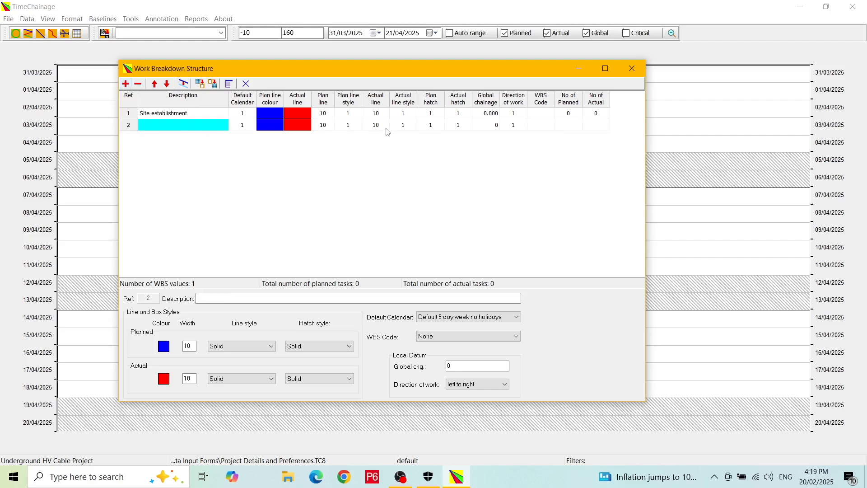
Make WBS value 2 'Trenches' with plan and actual line widths 20 and brown planned colour
click(175, 122)
text(Trenches)
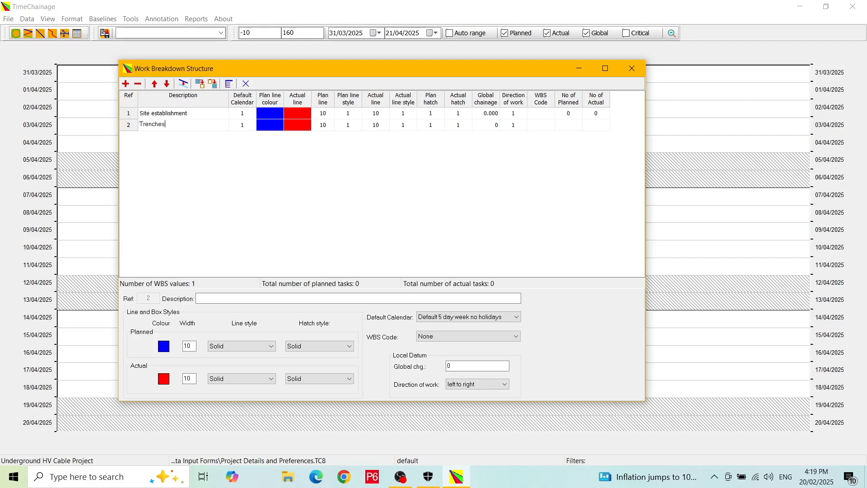
click(329, 131)
text(20)
click(371, 126)
text(20)
click(269, 126)
click(394, 184)
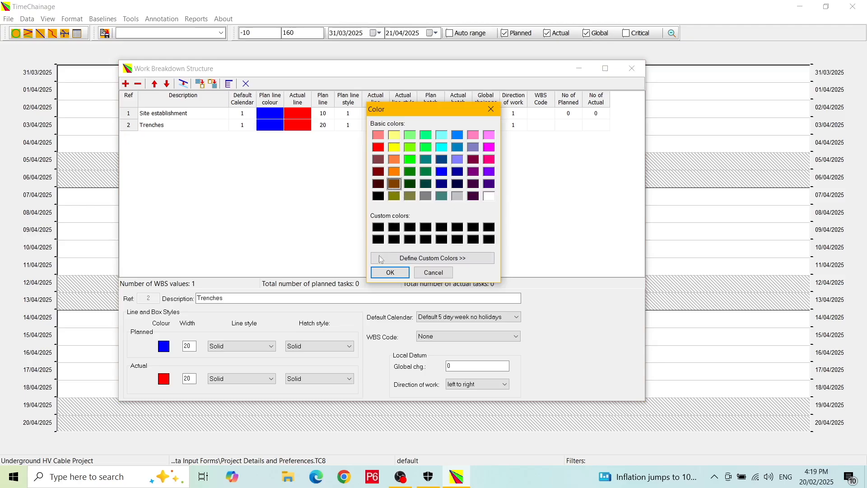
click(390, 272)
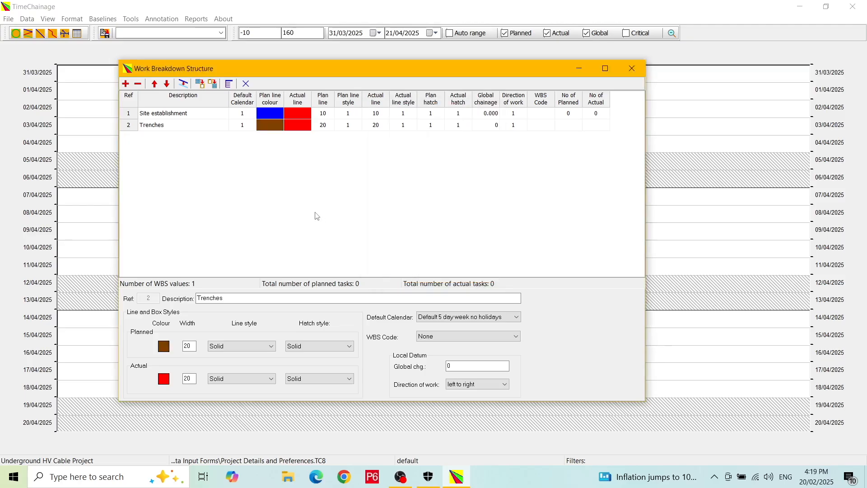
click(126, 84)
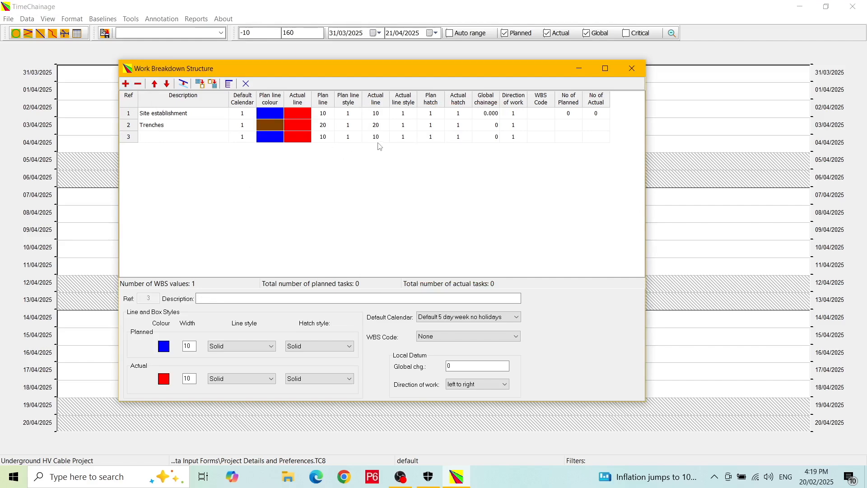
Make WBS value 3 'Pipework' with 5-wide lines and orange planned colour, then close the WBS
click(164, 138)
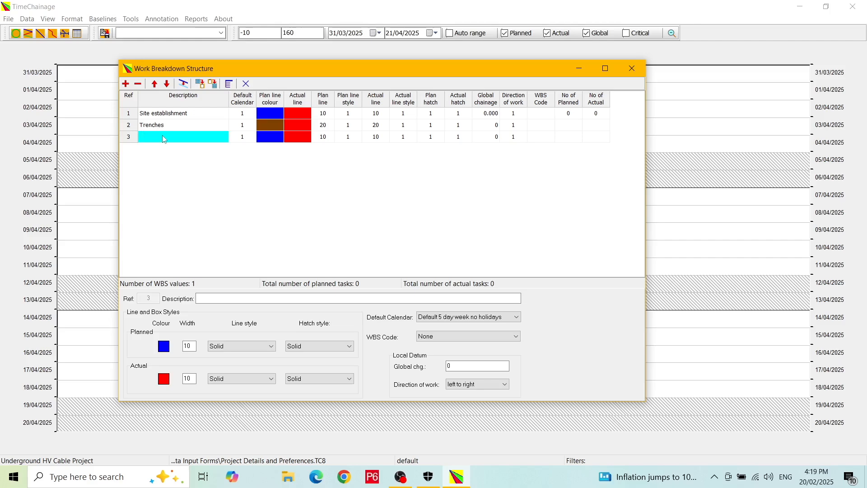
click(322, 138)
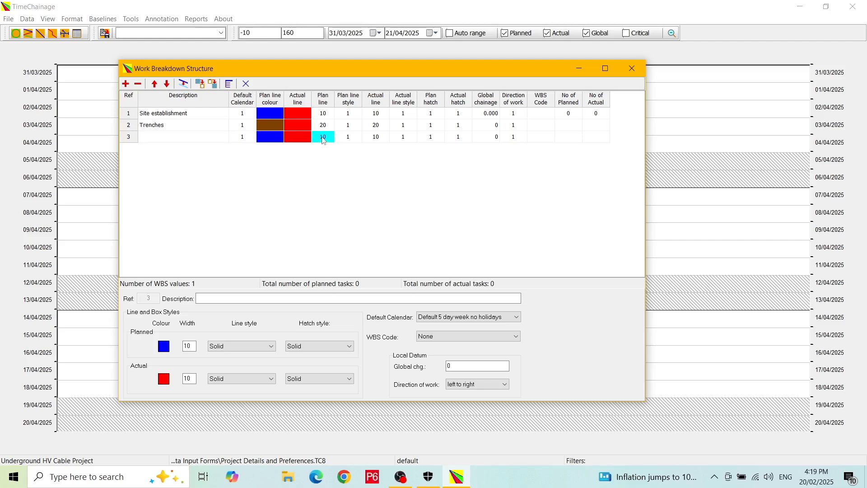
text(5)
click(376, 139)
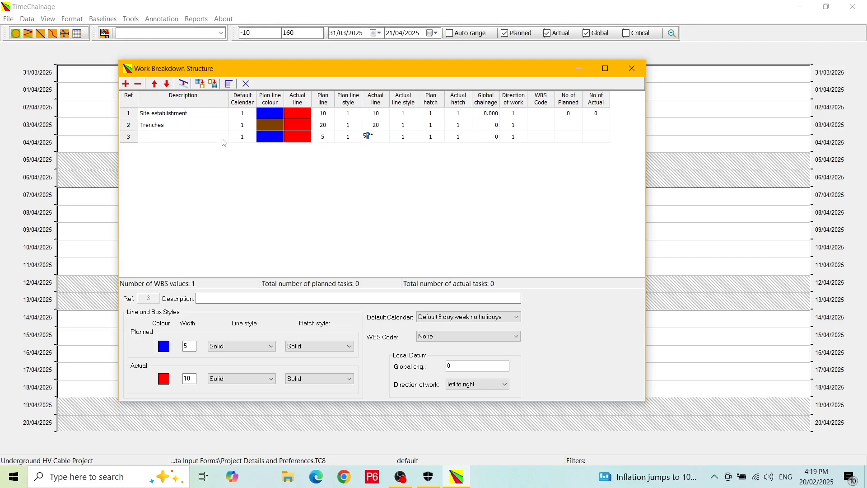
click(197, 138)
text(Pipewor)
click(271, 139)
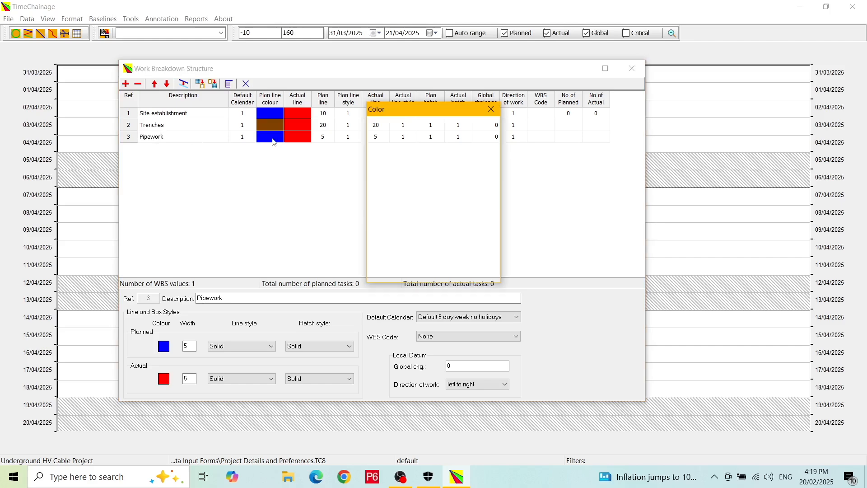
click(395, 159)
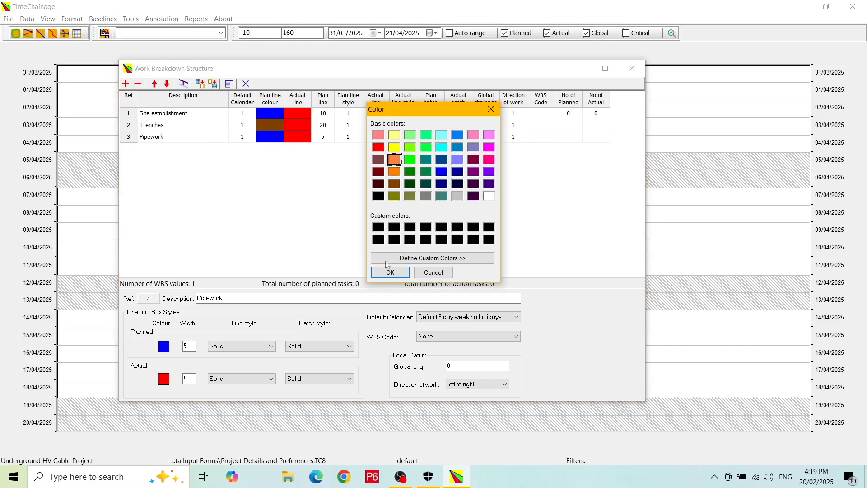
click(389, 273)
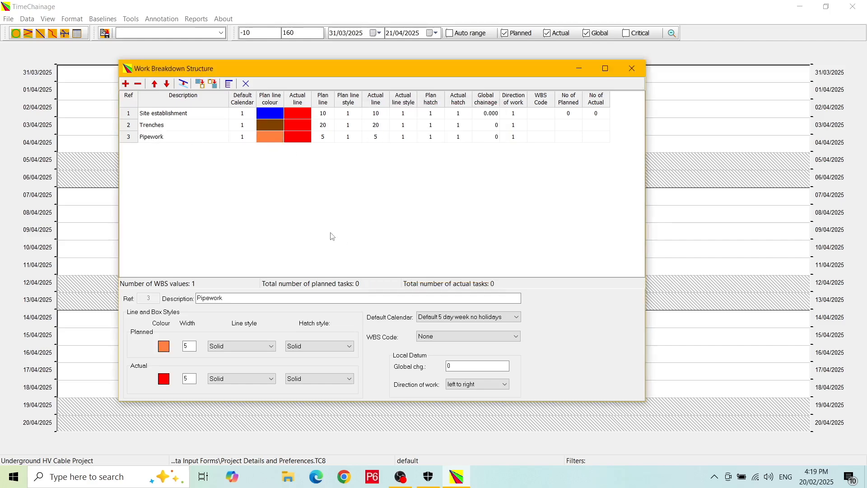
click(246, 84)
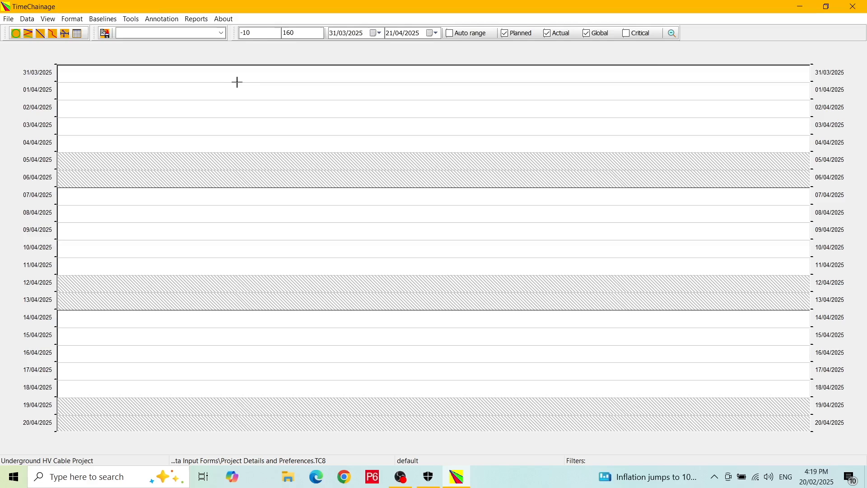
Add planned task 'Excavate trench' and assign it to the Trenches WBS value
click(41, 34)
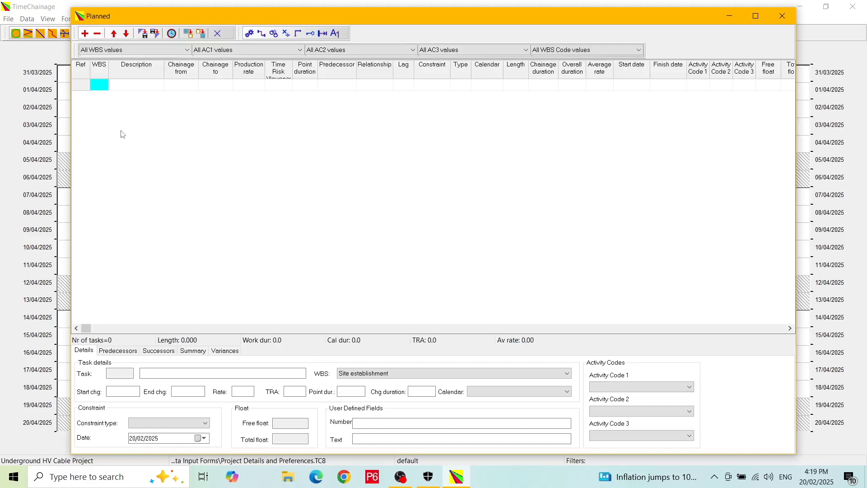
click(150, 87)
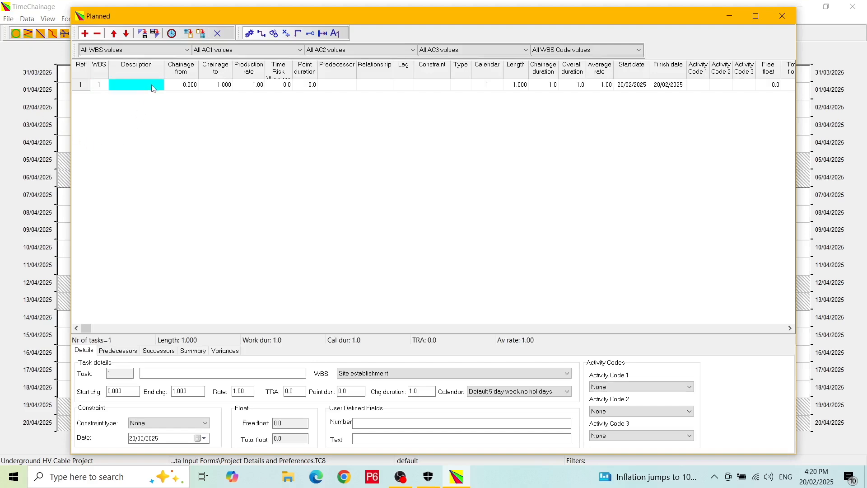
text(Excavate trench)
click(535, 374)
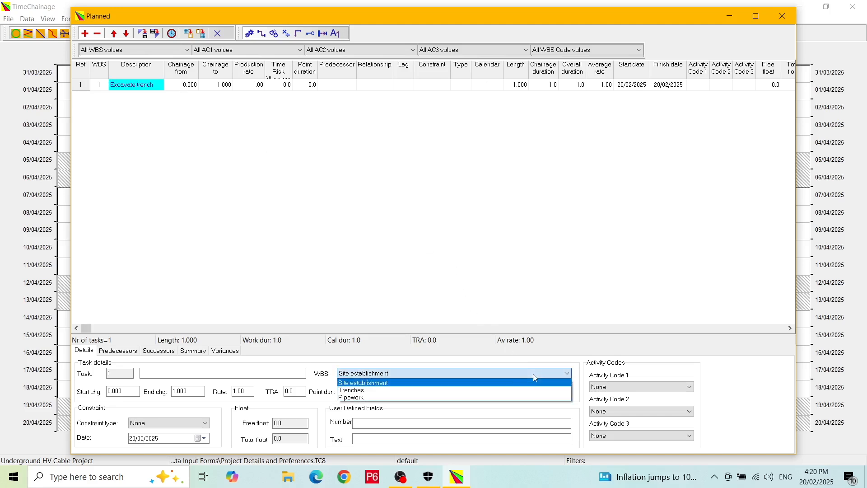
click(513, 391)
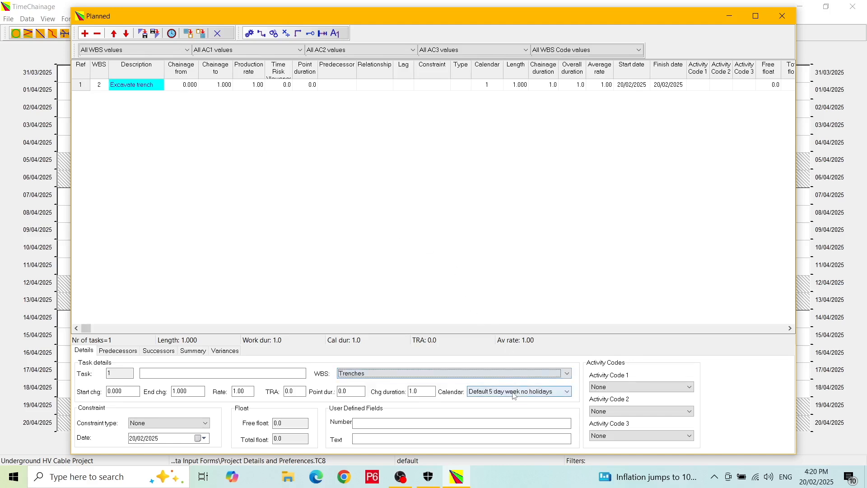
Give Excavate trench chainage 0.000 to 150.000 and a production rate of 16.00
click(182, 85)
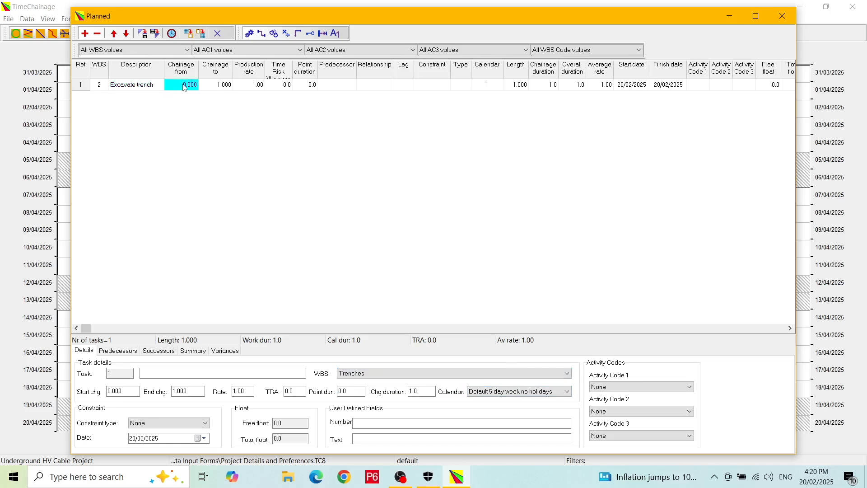
click(222, 85)
text(15)
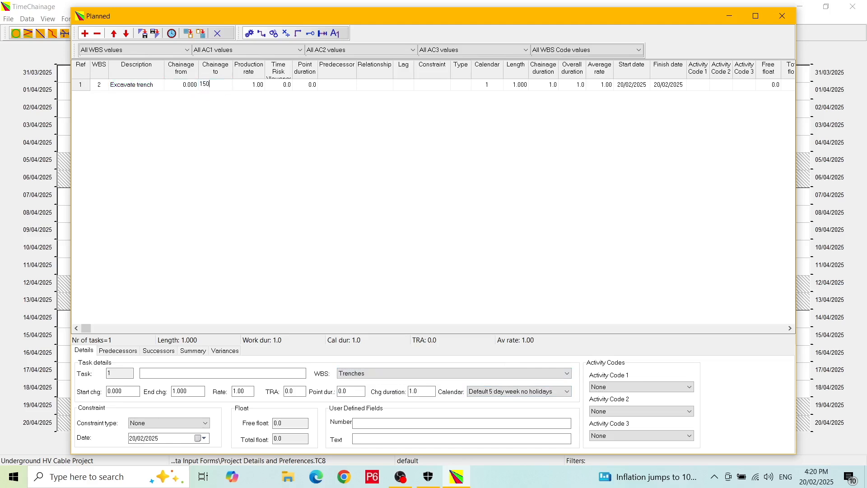
text(0)
key(Tab)
text(16)
click(495, 87)
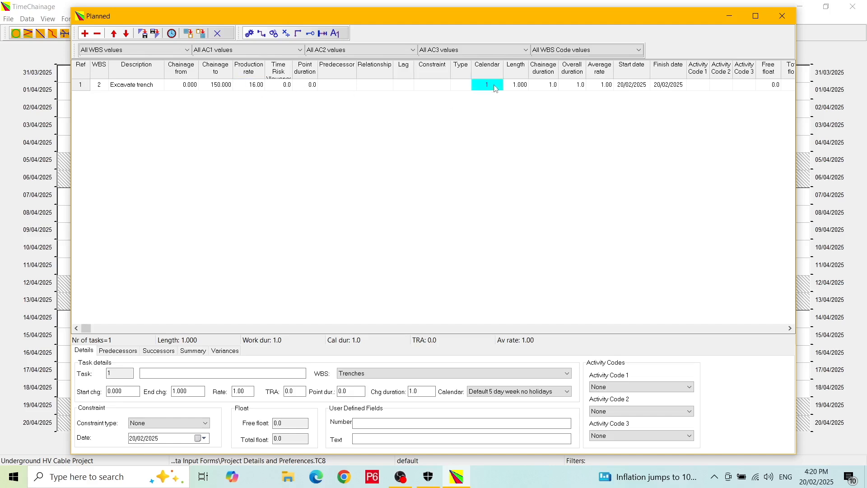
Add task 2, 'Install bedding and pipes', below Excavate trench and assign it to the Pipework WBS
click(147, 89)
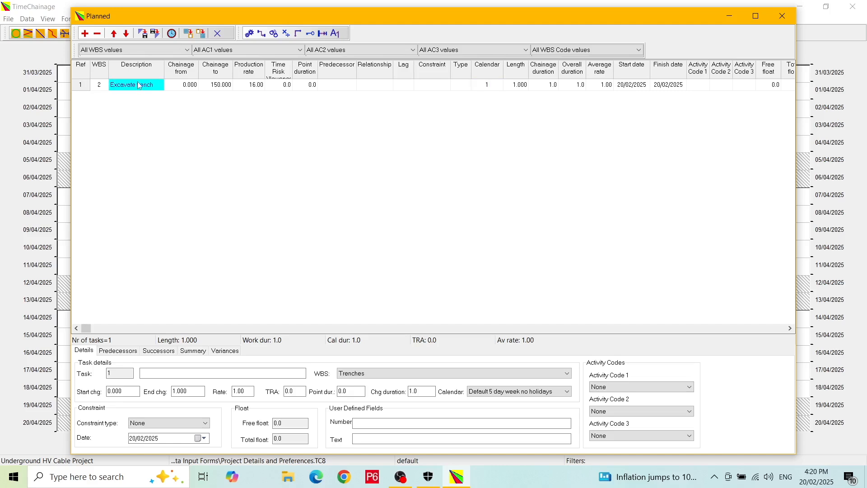
key(Down)
text(I)
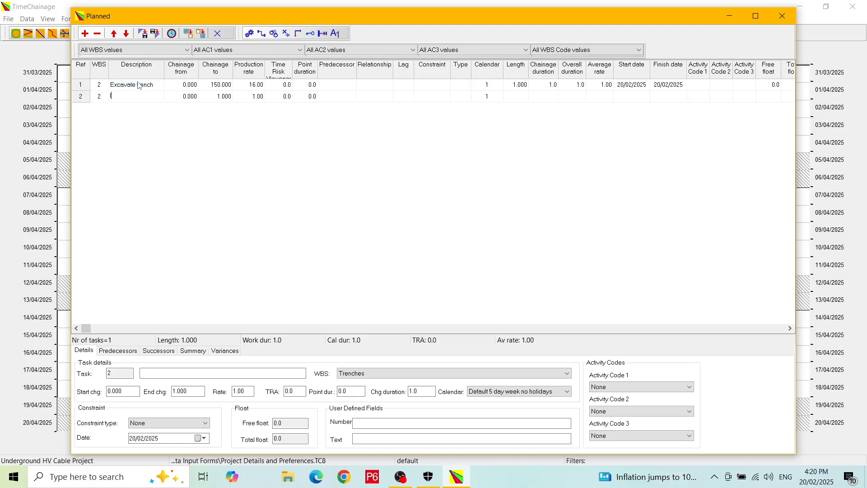
text(nstall bedding an)
text(d pipes)
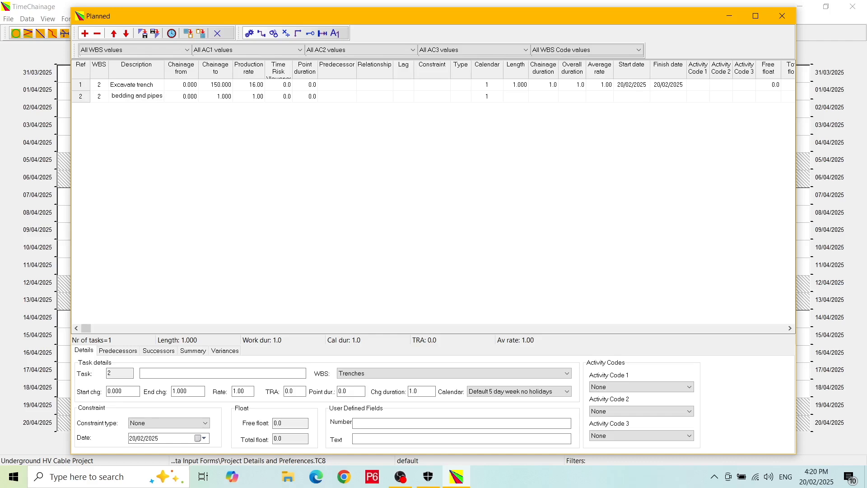
drag(165, 72, 183, 80)
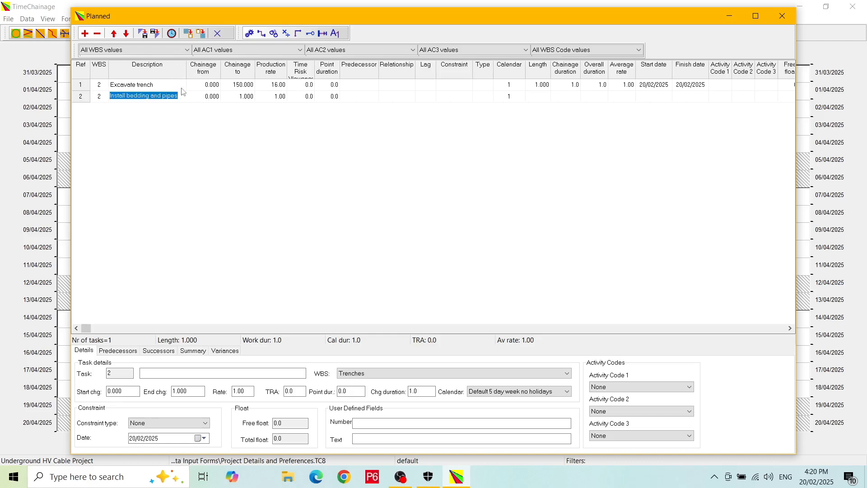
click(424, 373)
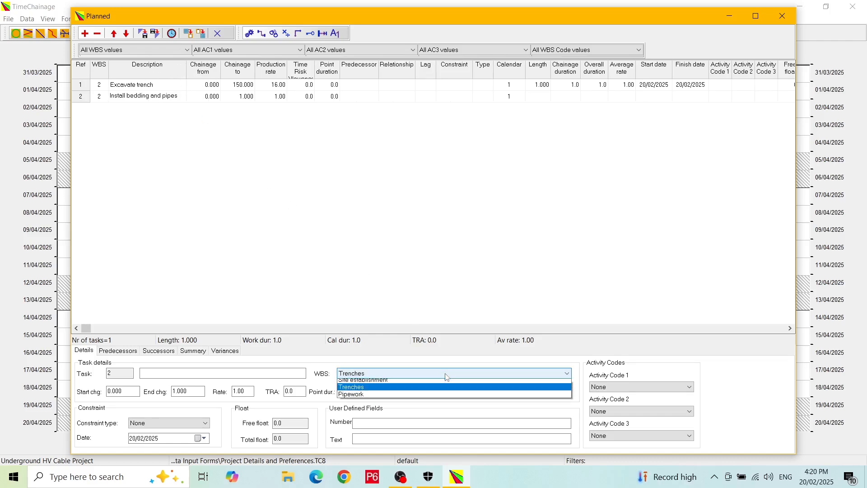
click(420, 397)
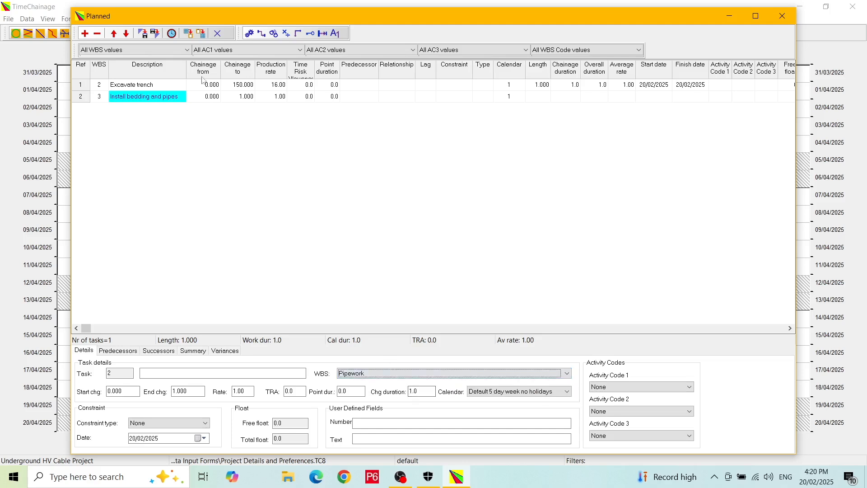
Give task 2 chainage to 75, rate 20 and predecessor task 1, then show the user field columns
click(209, 98)
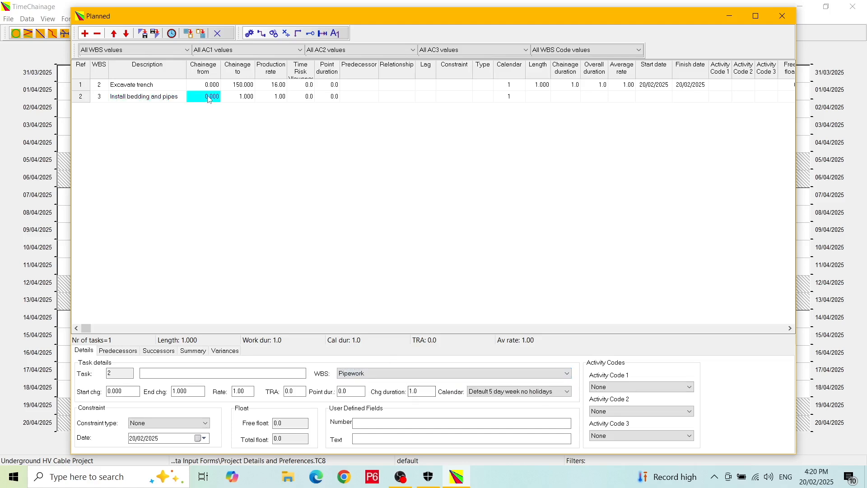
key(Tab)
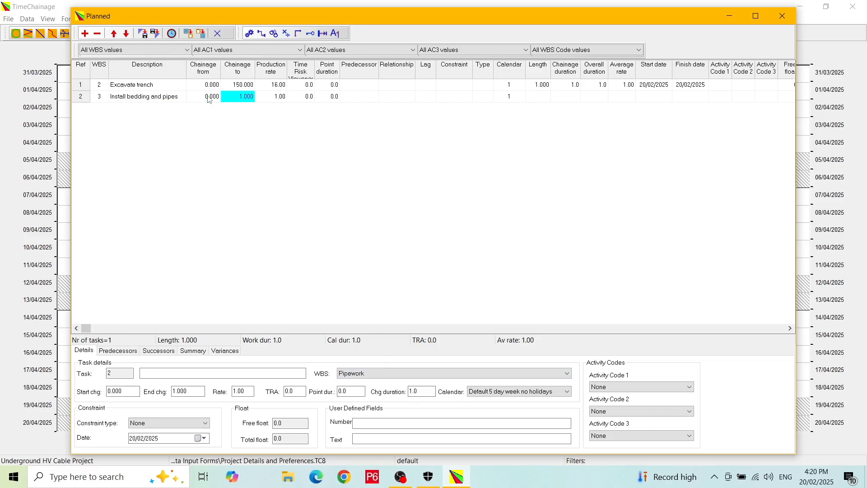
text(75)
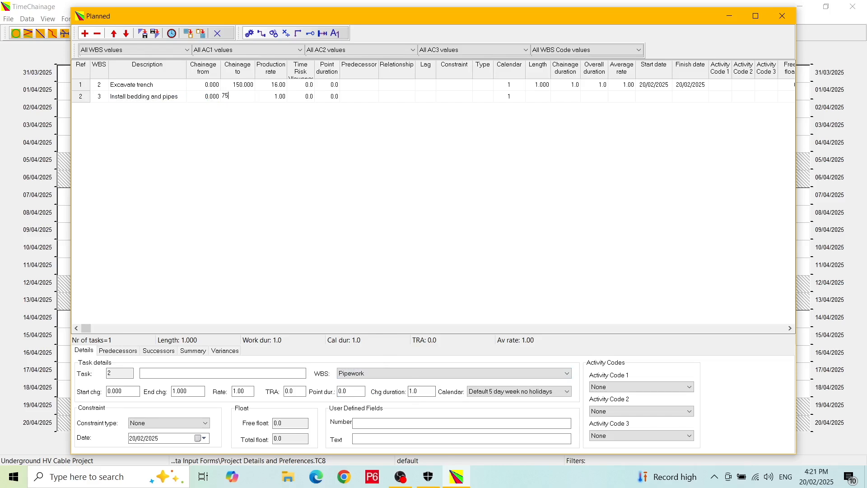
key(Tab)
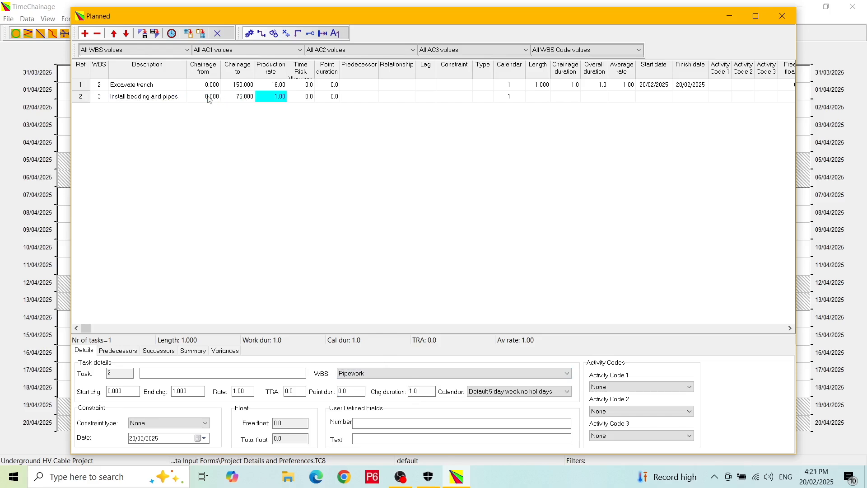
text(20)
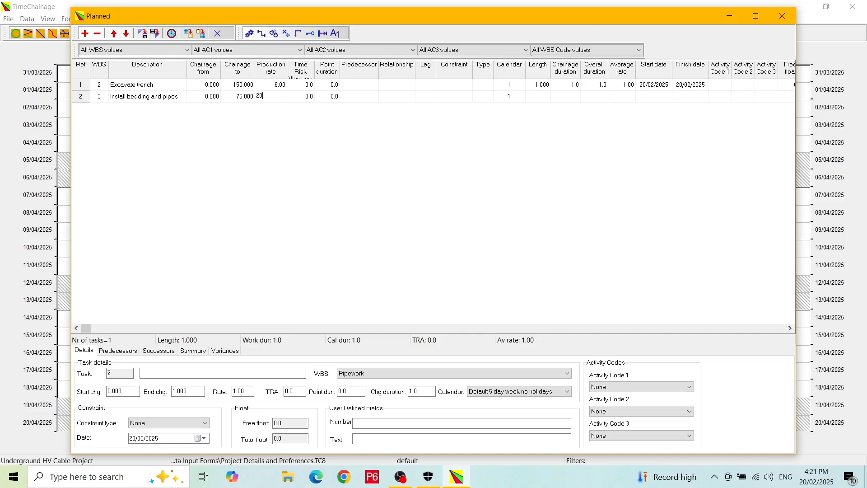
key(Tab)
key(Tab)
key(Tab)
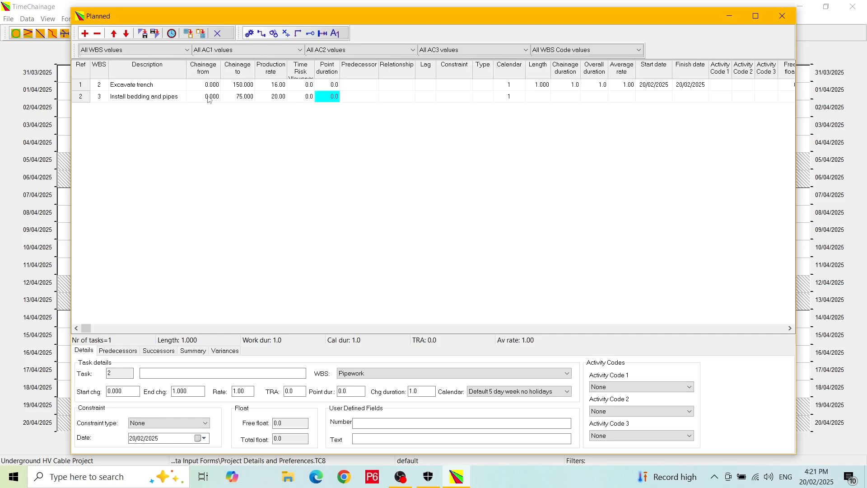
text(1)
key(Return)
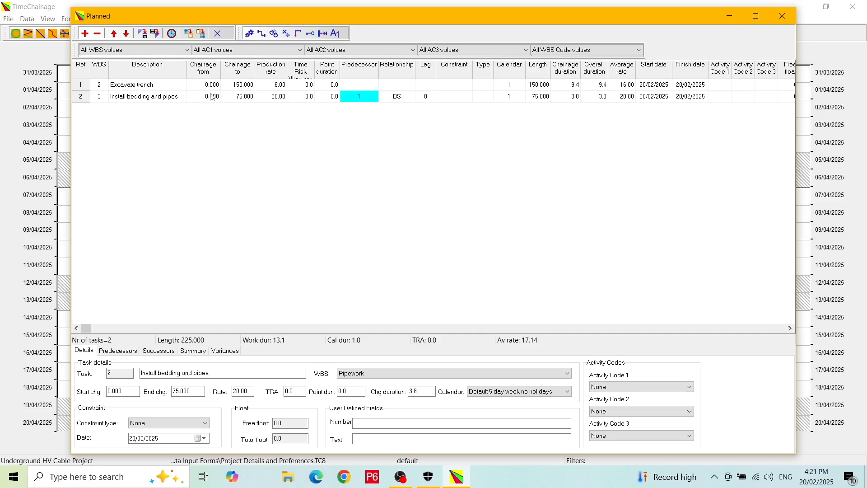
click(310, 34)
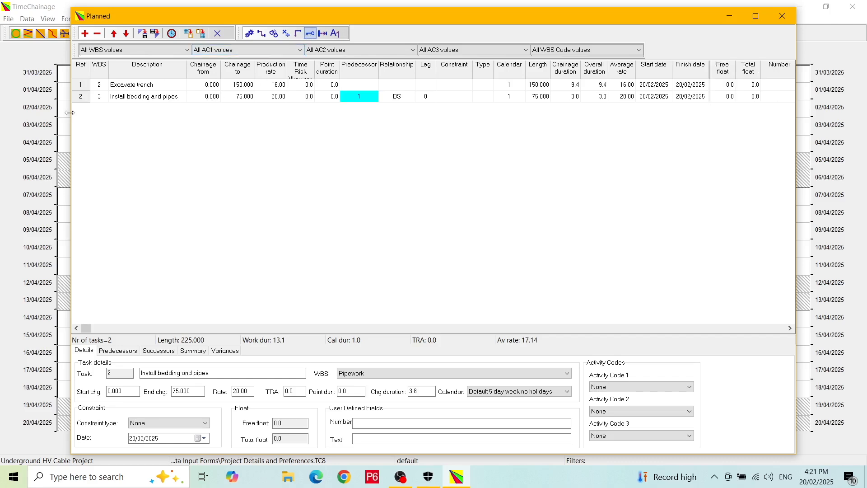
Widen the Planned window and enter Number values 50000 for task 1 and 35500 for task 2
drag(69, 112, 9, 113)
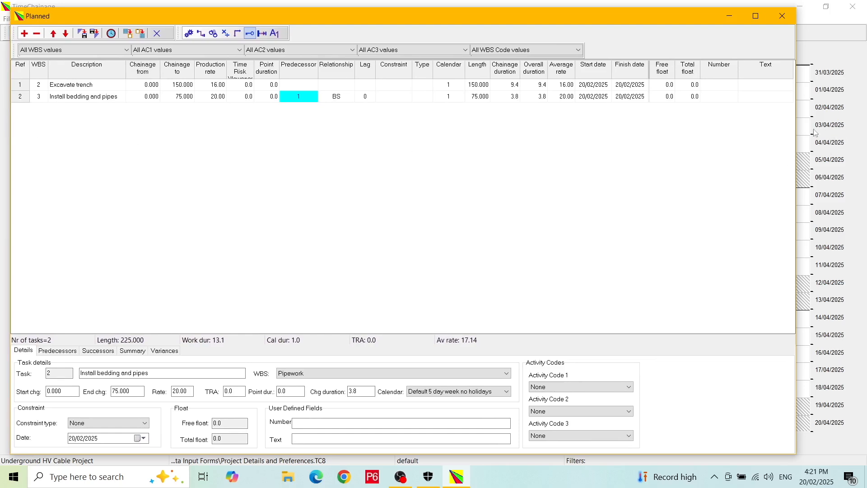
drag(795, 127, 808, 127)
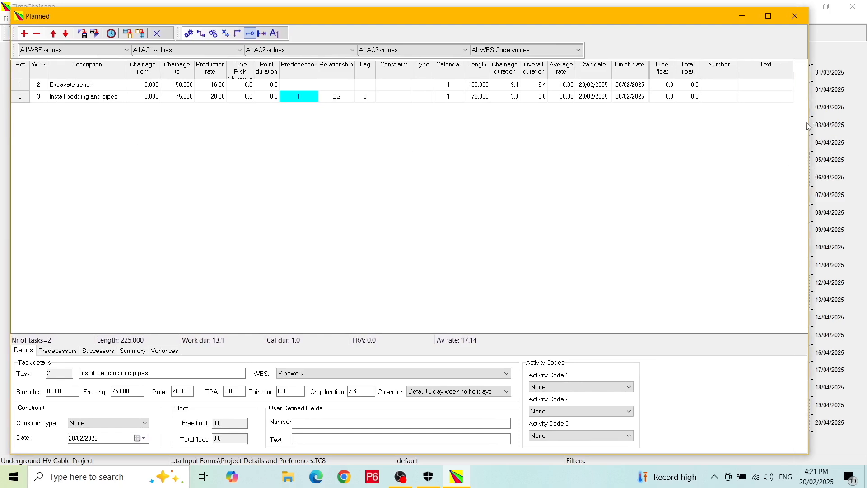
click(723, 85)
text(50000)
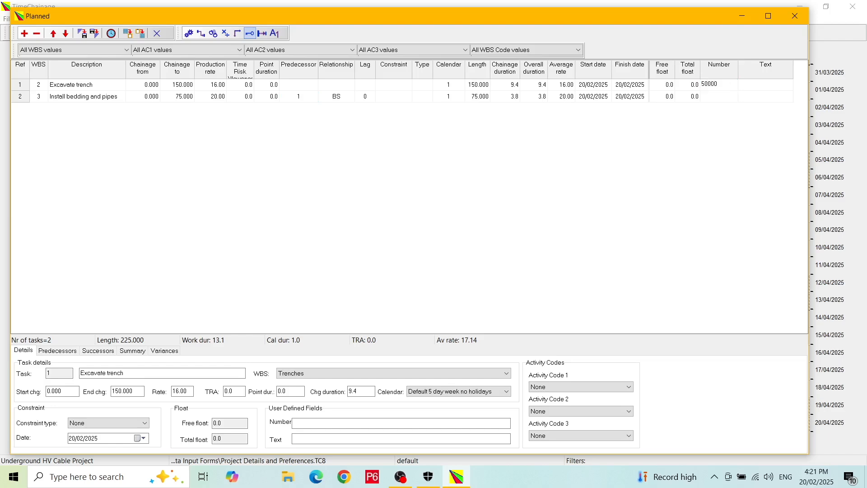
click(722, 94)
text(35500)
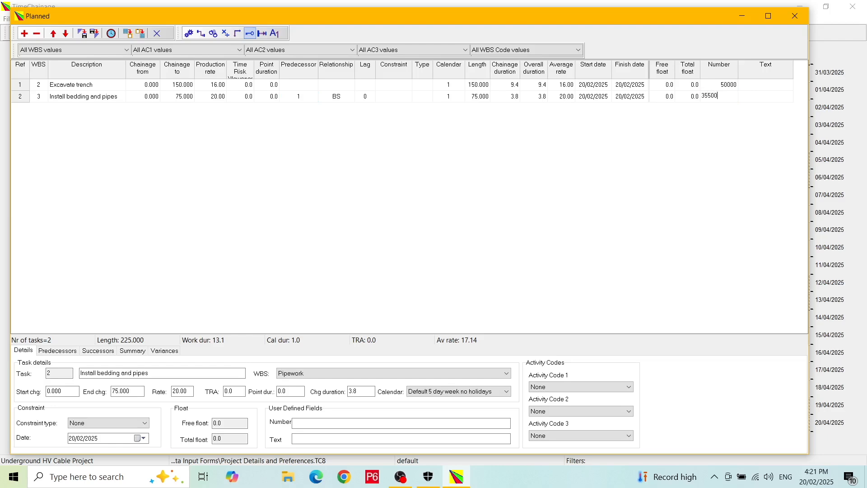
Enter Text values 'Budget price' for task 1 and 'Cheapest quote' for task 2
click(768, 89)
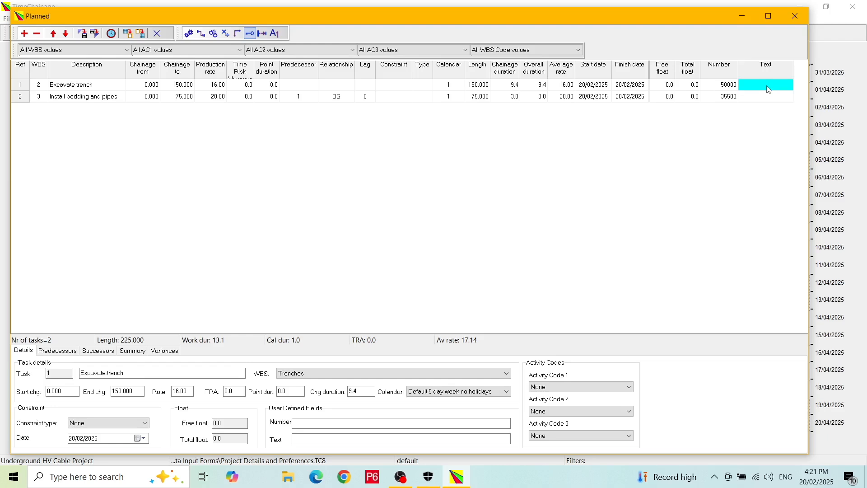
drag(792, 69, 798, 69)
text(ud)
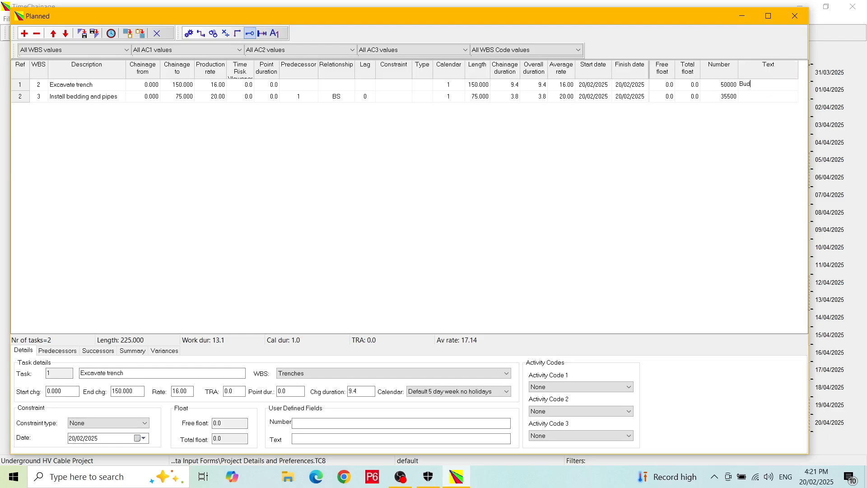
text(get price)
click(768, 96)
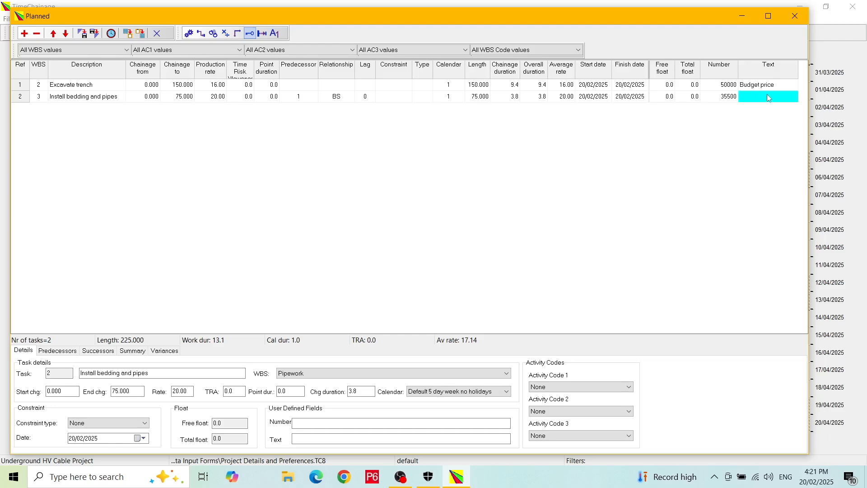
text(Cheapest q)
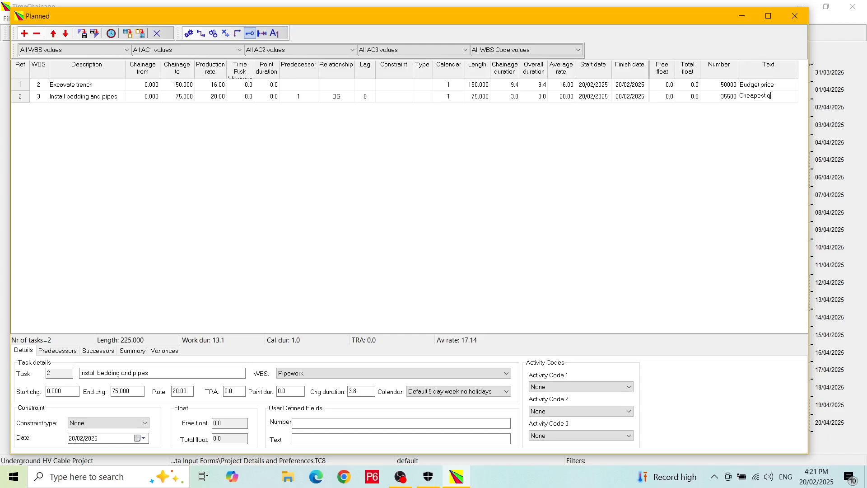
text(uote)
click(208, 99)
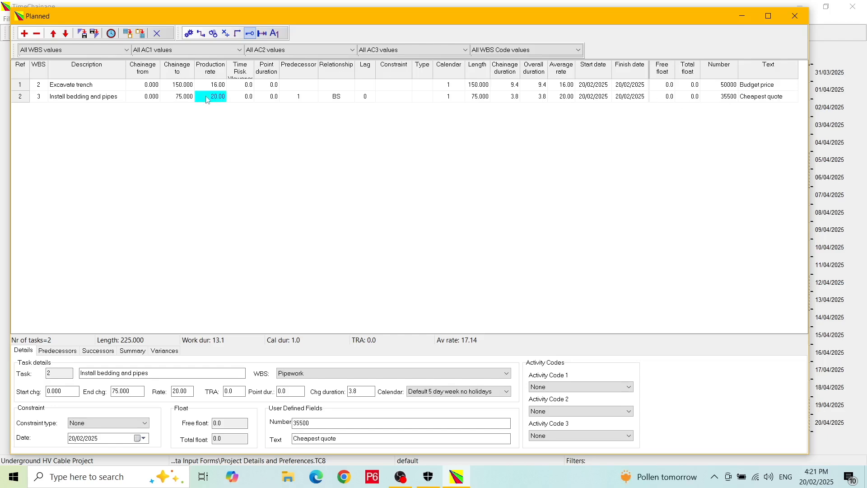
Close the Planned table to auto-schedule the tasks, then reopen it and check Excavate trench's start date
click(158, 35)
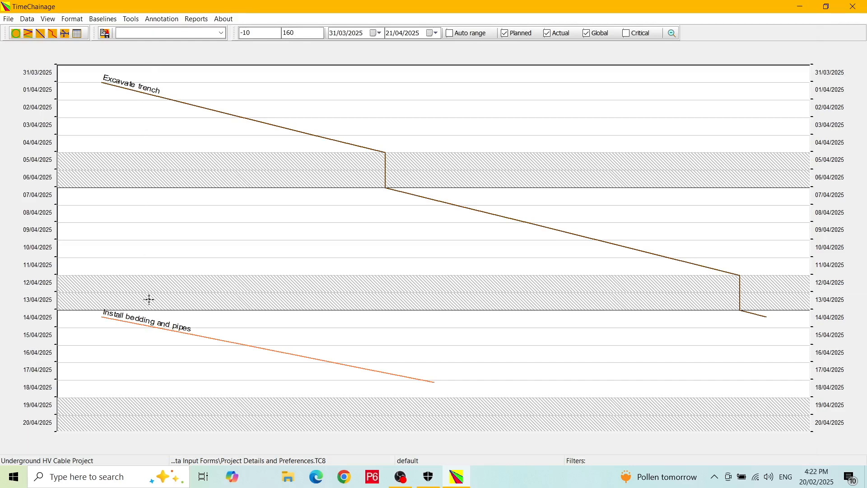
click(41, 34)
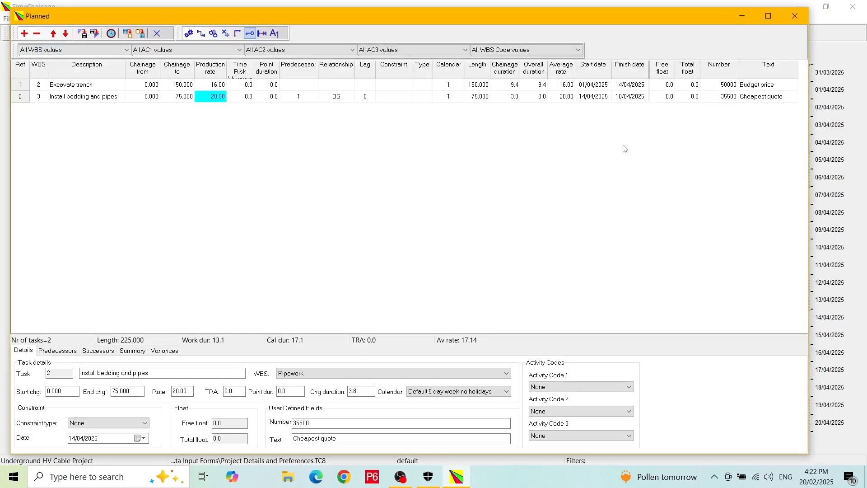
click(594, 88)
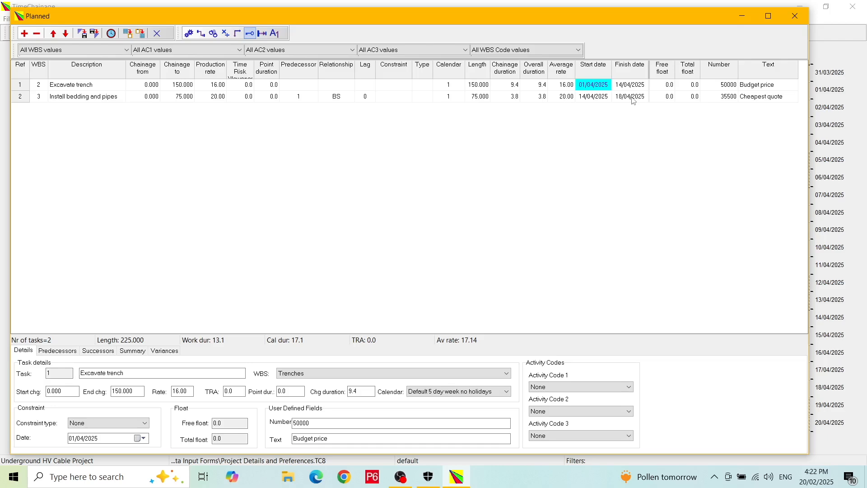
Check Excavate trench's duration and finish date and the bedding task's start date, then close the table
click(544, 85)
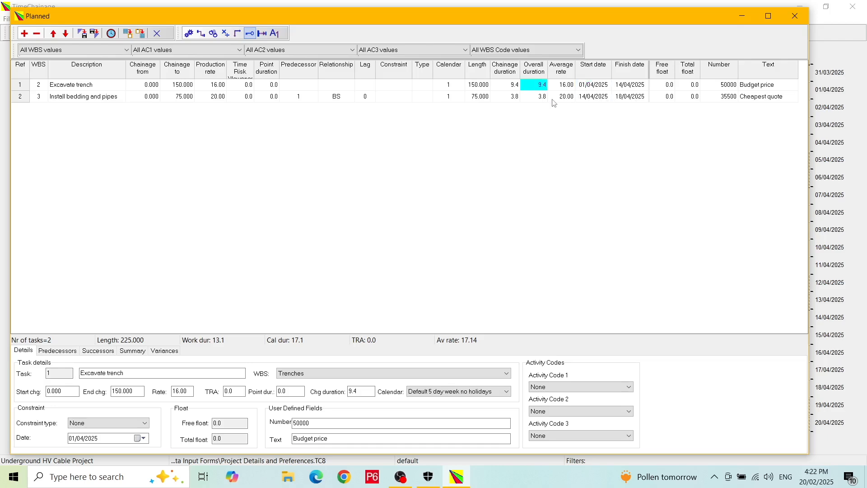
click(633, 85)
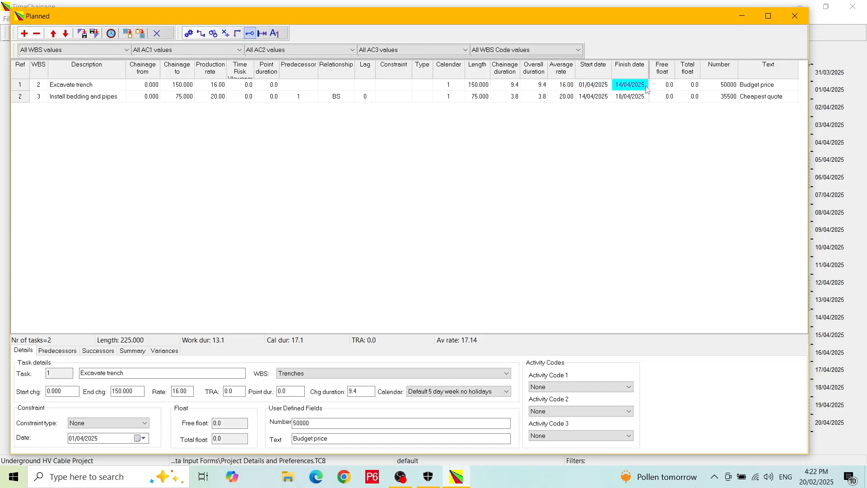
click(594, 100)
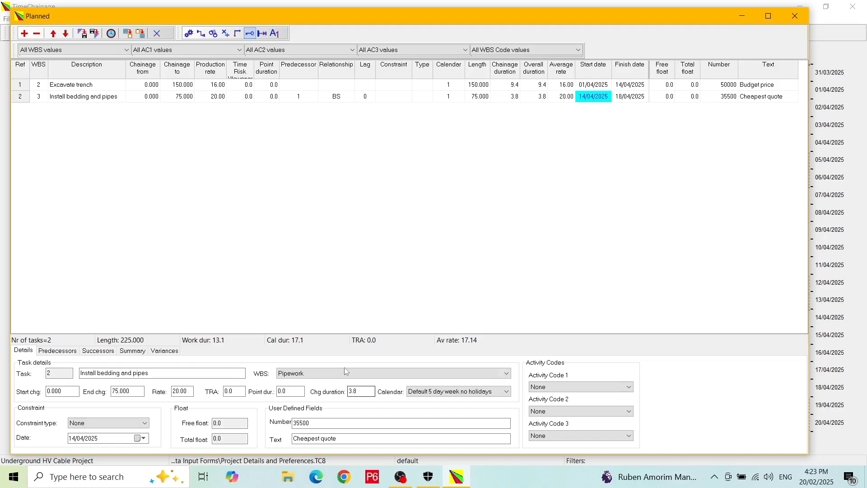
click(157, 34)
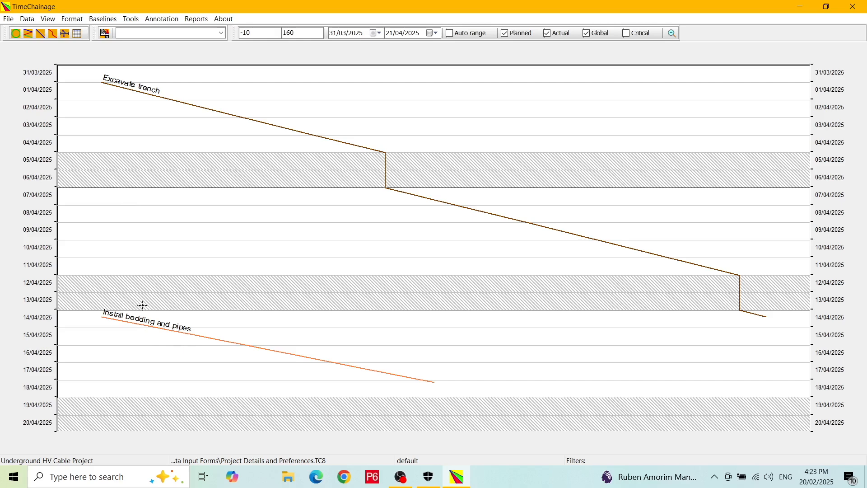
Turn on Show logic links in Chart Setup's Logic Links settings
click(73, 19)
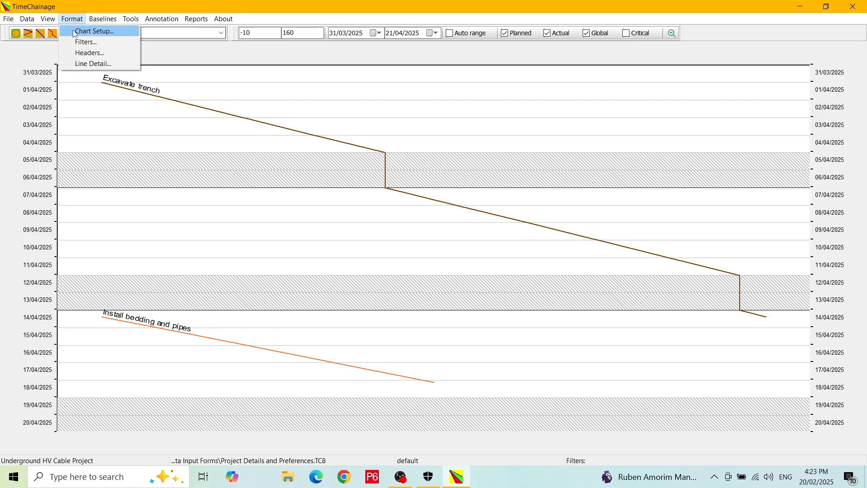
click(75, 32)
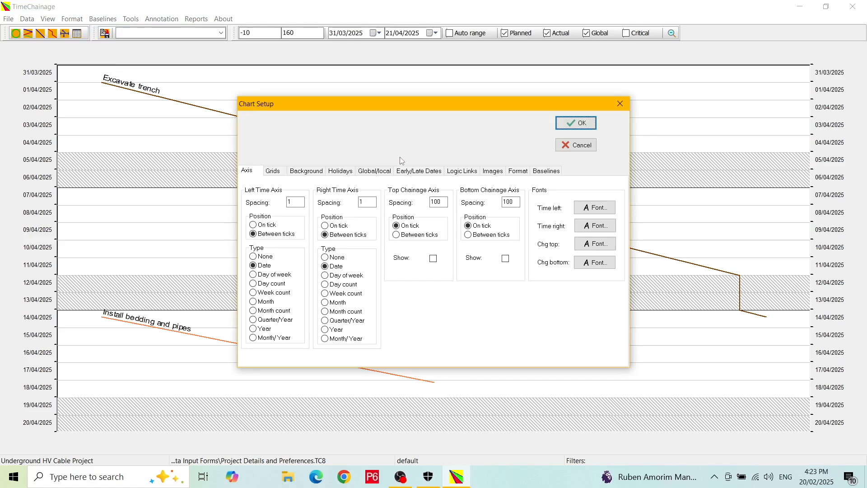
click(462, 172)
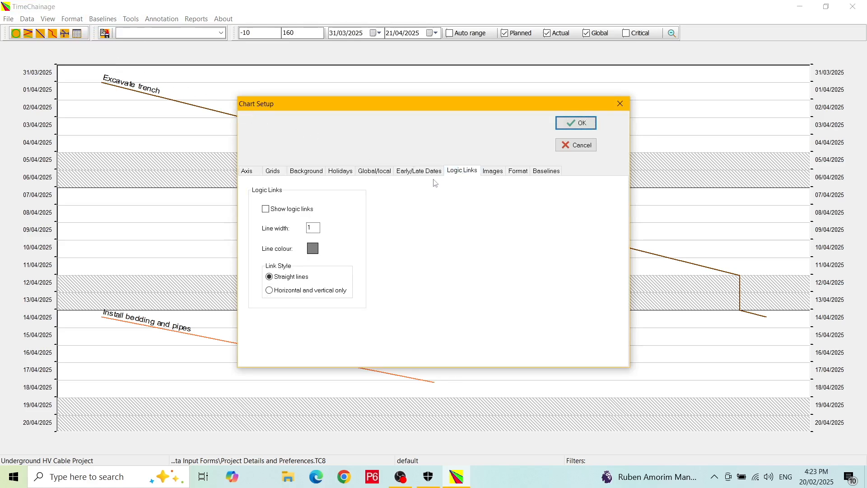
click(266, 209)
click(581, 128)
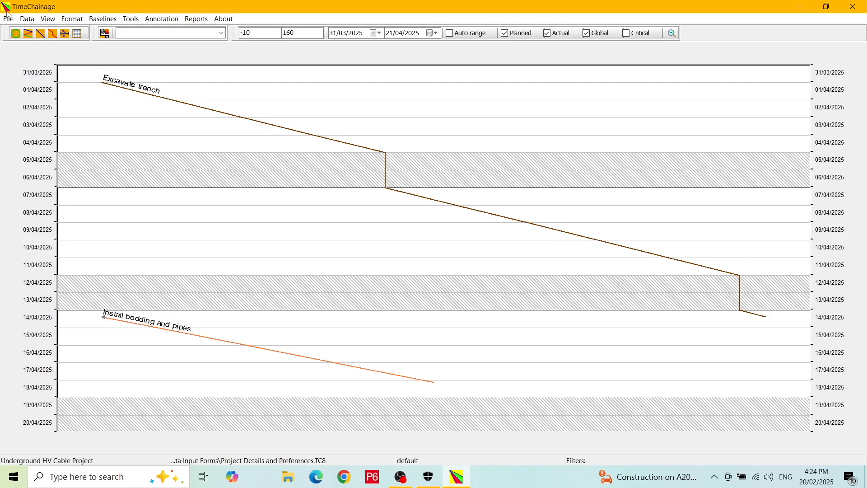
click(8, 19)
click(21, 114)
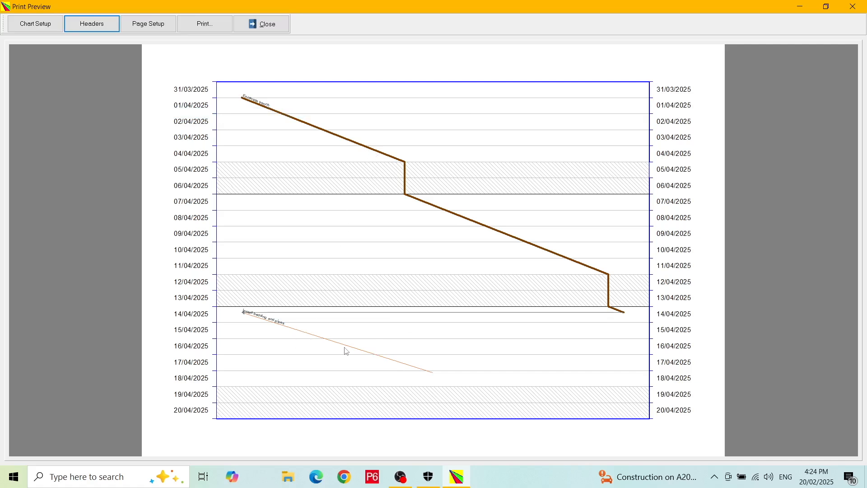
click(267, 25)
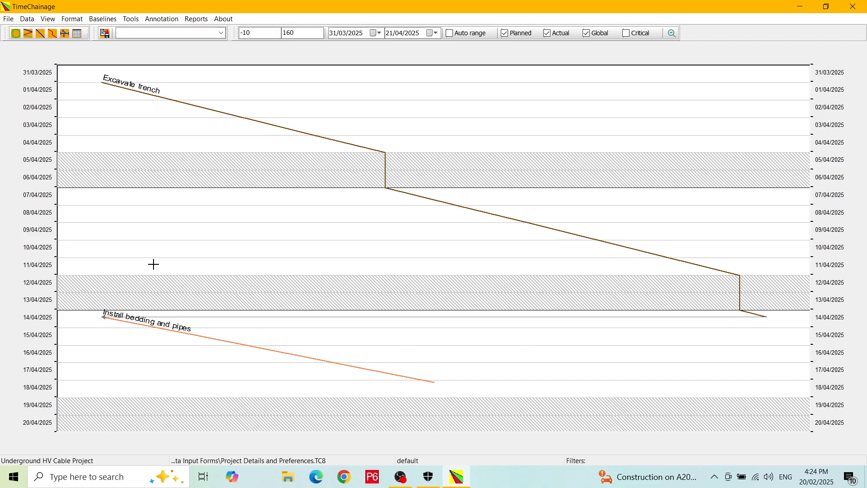
Set non-full day durations to start on the next working day in Project details
click(15, 34)
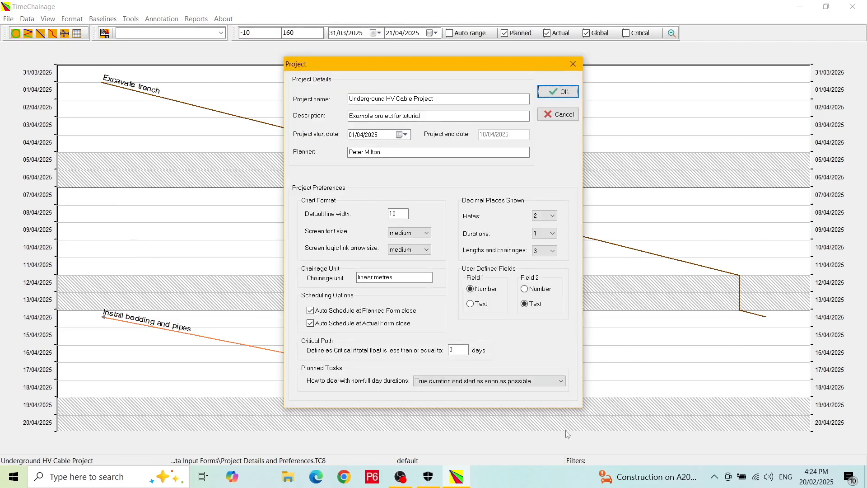
click(562, 382)
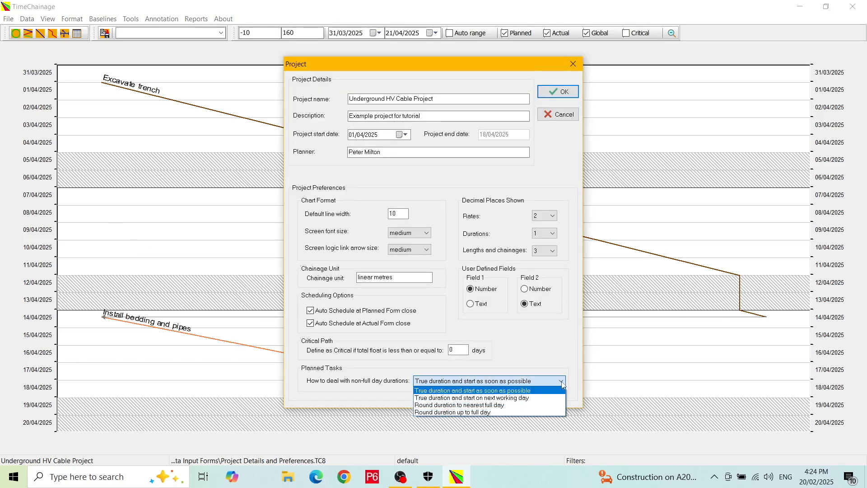
click(541, 398)
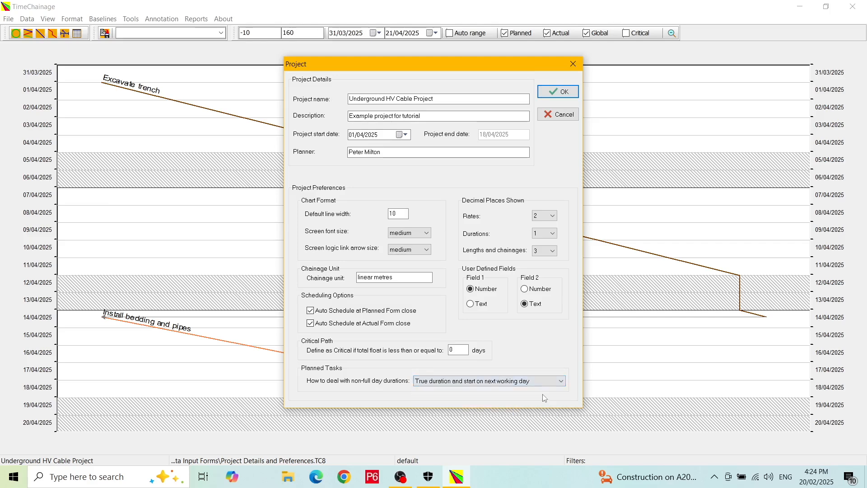
click(564, 92)
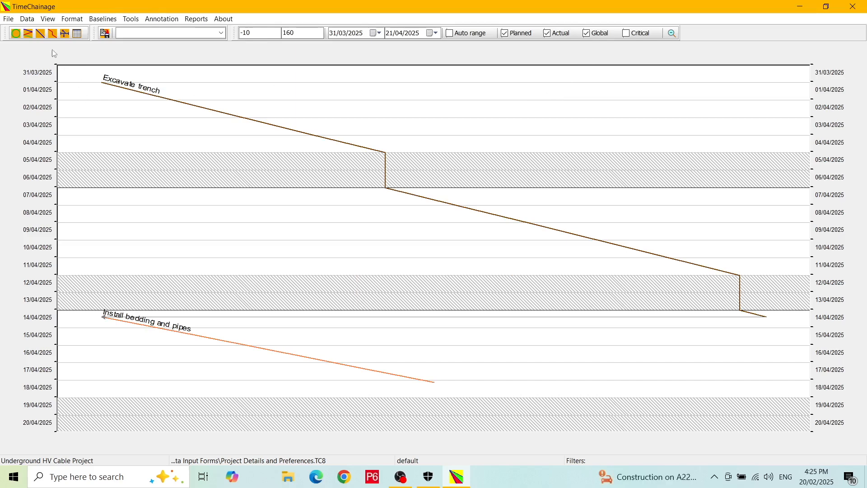
Reschedule the tasks, moving the bedding start to 15/04/2025, and close the Planned table
click(41, 34)
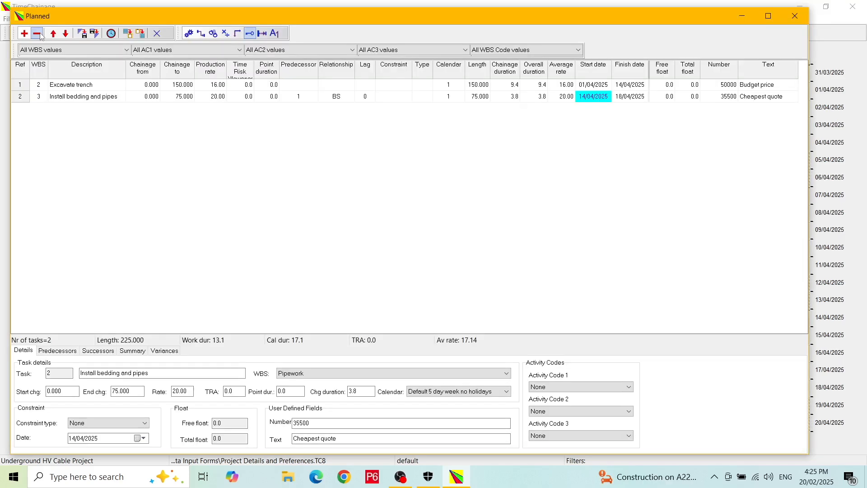
click(111, 33)
click(157, 33)
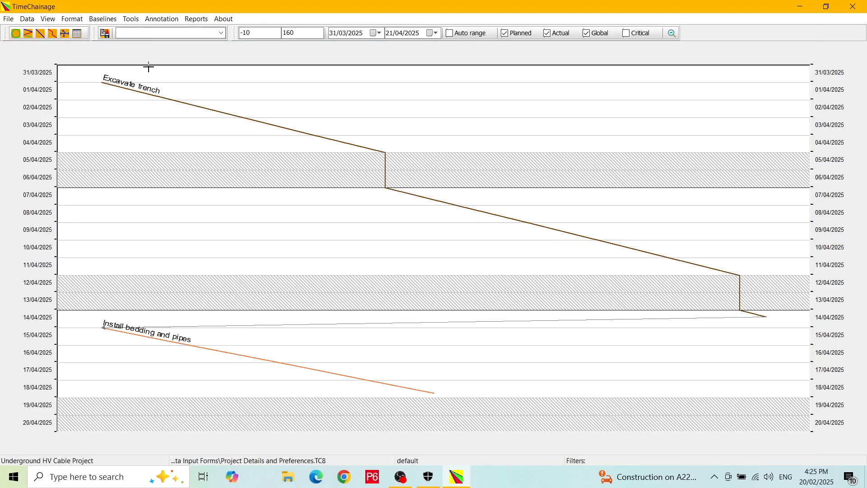